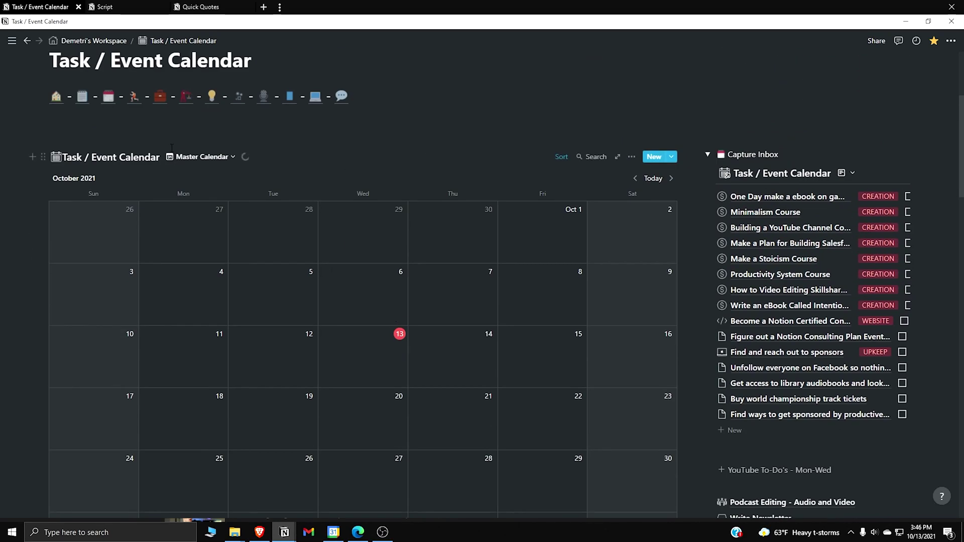
Scroll down through the Notion Task / Event Calendar page
{"action": "scroll", "coordinate": [673, 137], "scroll_direction": "down", "scroll_amount": 2}
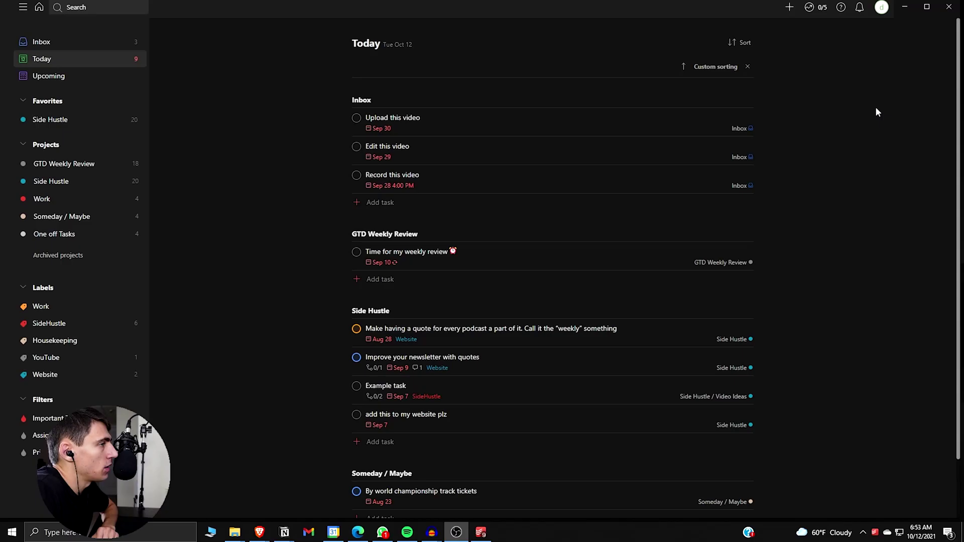
Remove the existing Google Calendar integration from Todoist's Integrations settings
{"action": "left_click", "coordinate": [881, 8]}
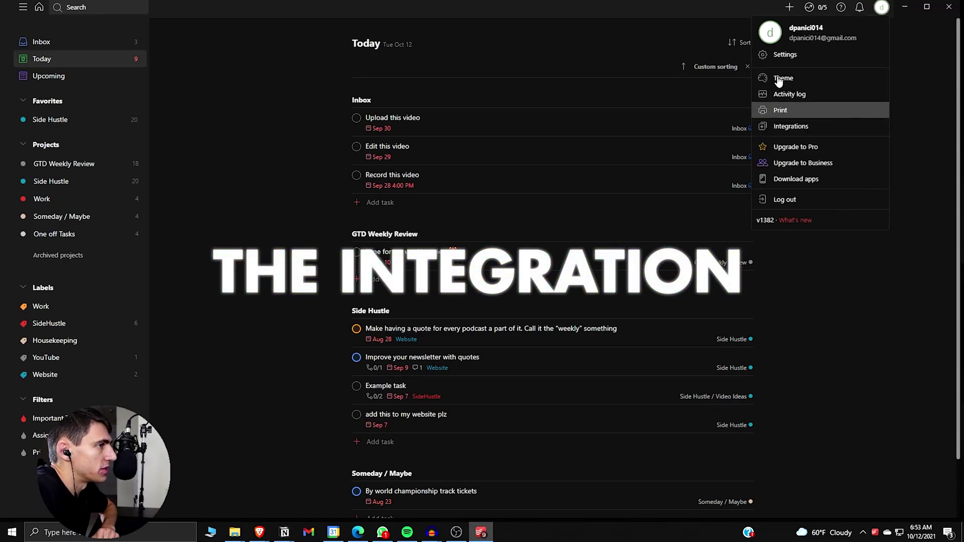
{"action": "left_click", "coordinate": [783, 55]}
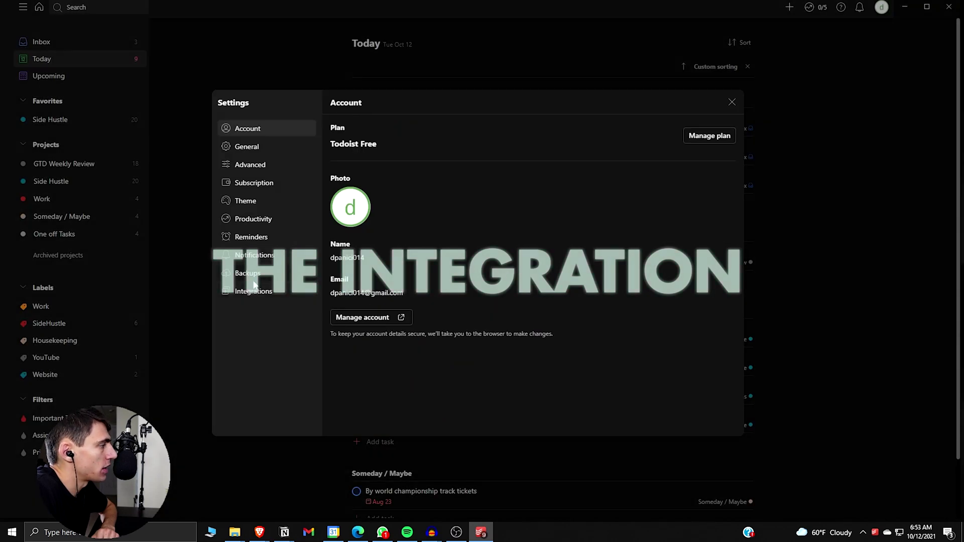
{"action": "left_click", "coordinate": [280, 295]}
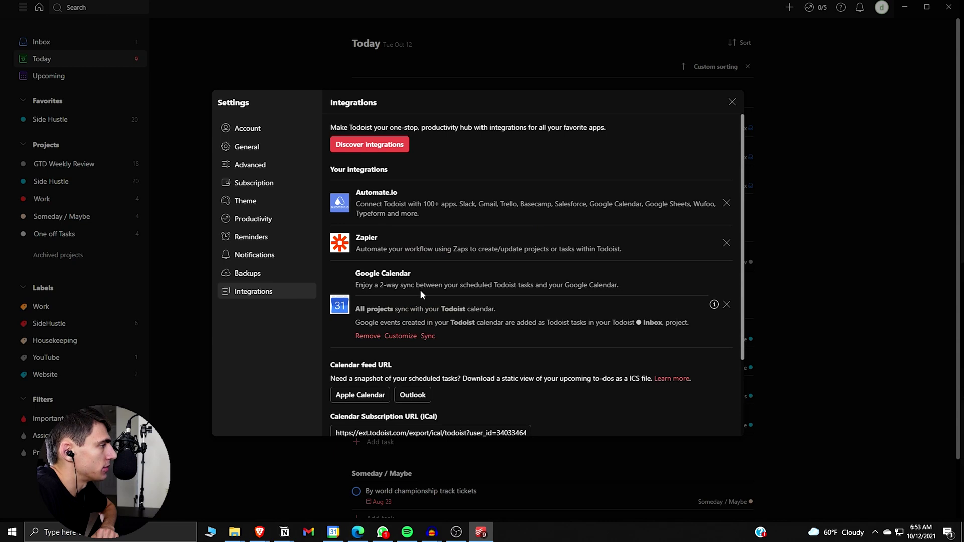
{"action": "scroll", "coordinate": [424, 301], "scroll_direction": "down", "scroll_amount": 1}
{"action": "scroll", "coordinate": [429, 331], "scroll_direction": "down", "scroll_amount": 1}
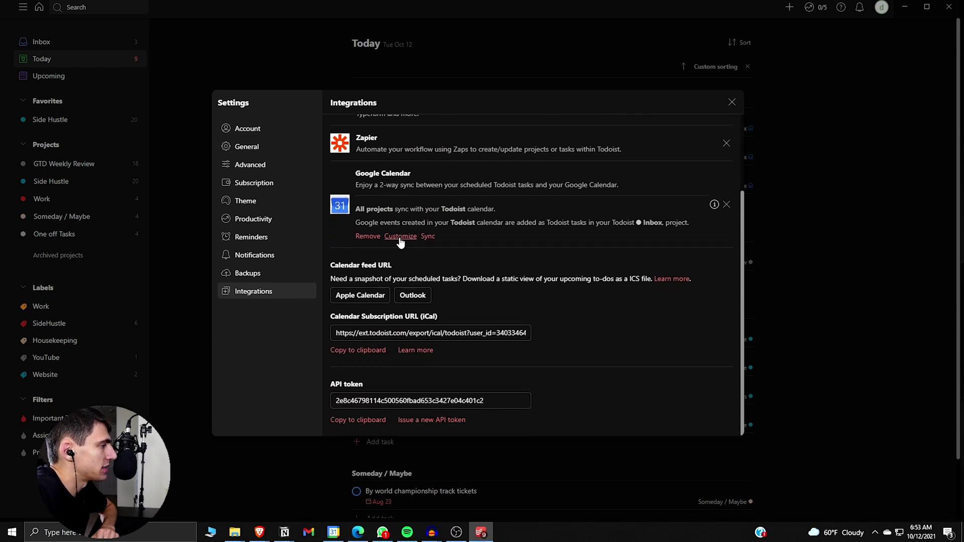
{"action": "left_click", "coordinate": [374, 235]}
{"action": "left_click", "coordinate": [549, 297]}
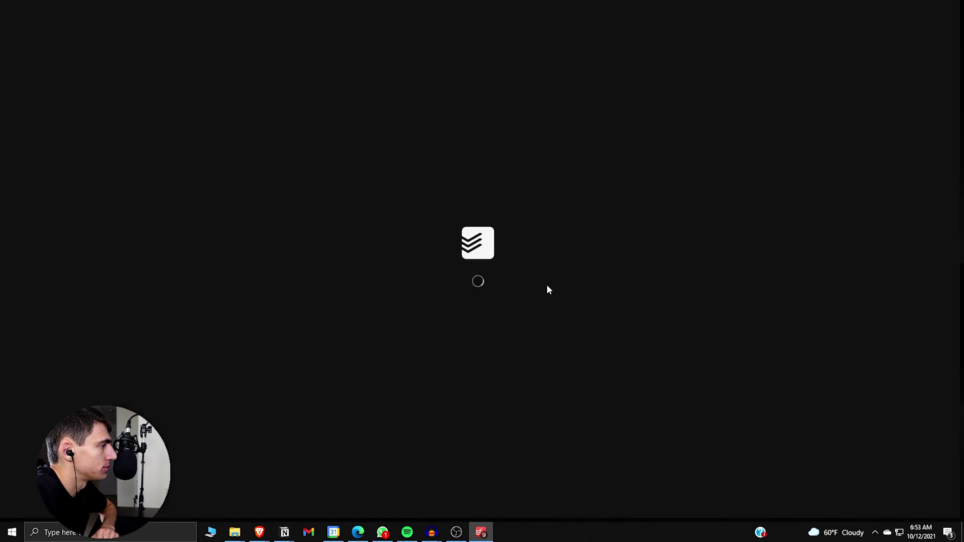
Start reconnecting Google Calendar and allow account access for it
{"action": "scroll", "coordinate": [519, 267], "scroll_direction": "down", "scroll_amount": 1}
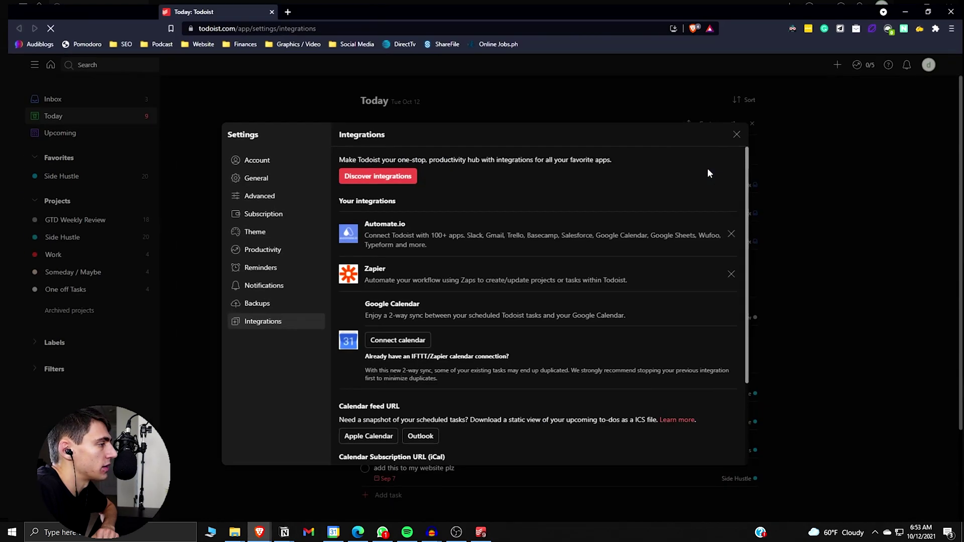
{"action": "scroll", "coordinate": [416, 293], "scroll_direction": "down", "scroll_amount": 1}
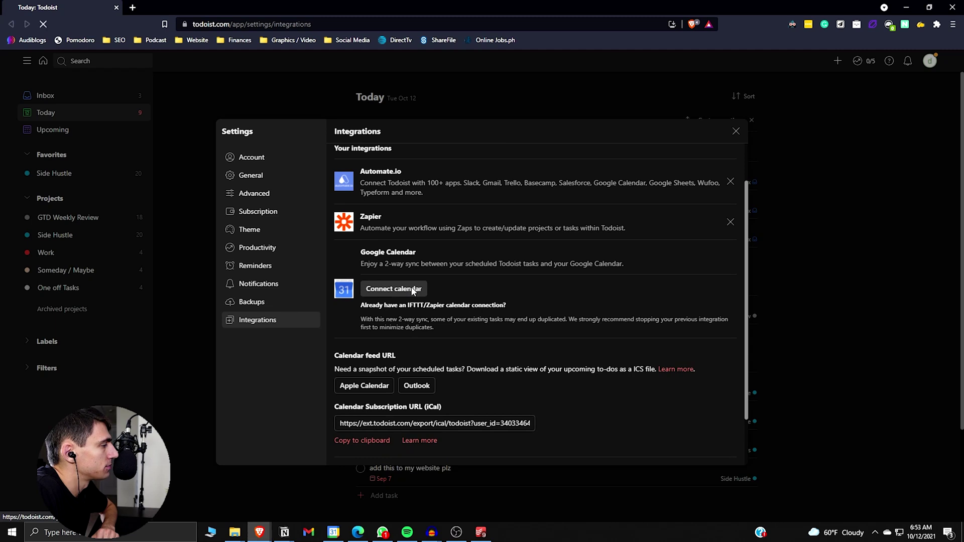
{"action": "left_click", "coordinate": [507, 411]}
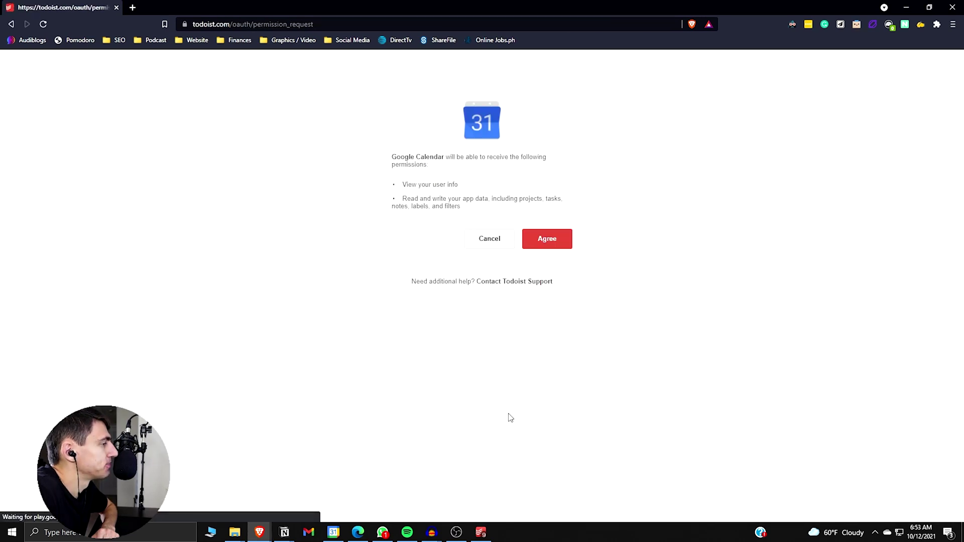
Agree to Google Calendar's permissions and dismiss the Todoist connection dialog
{"action": "left_click", "coordinate": [541, 241]}
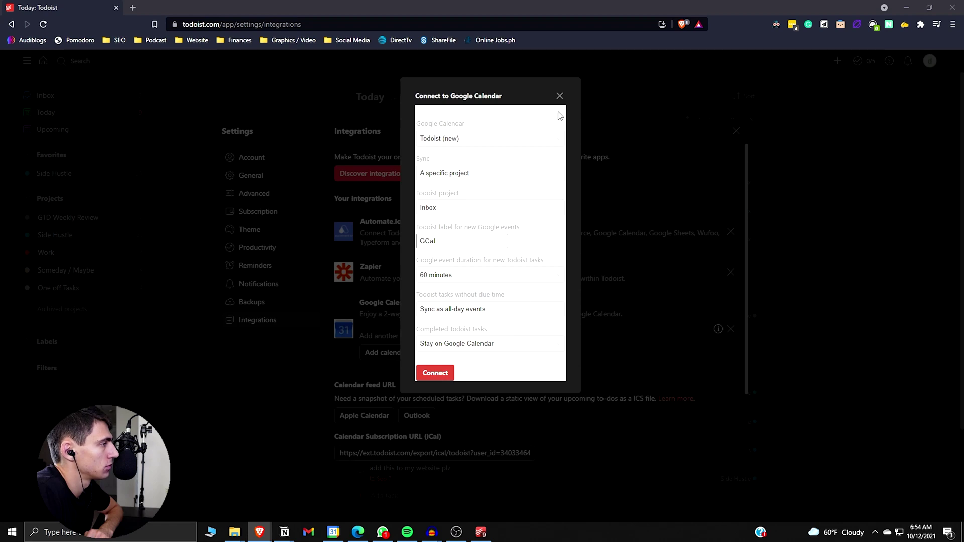
{"action": "left_click", "coordinate": [560, 96]}
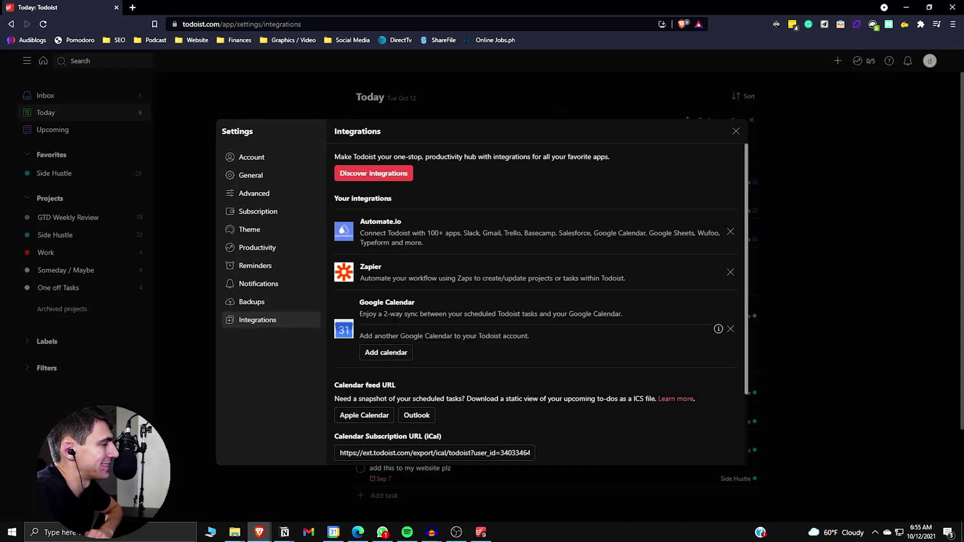
{"action": "left_click", "coordinate": [384, 354]}
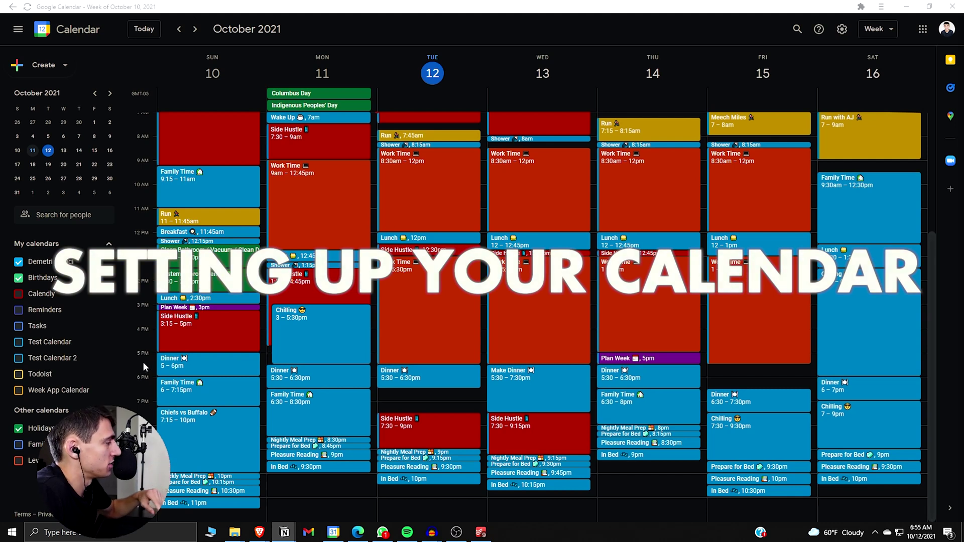
{"action": "left_click", "coordinate": [842, 29]}
Create a new Google calendar named Work from Settings
{"action": "left_click", "coordinate": [855, 57]}
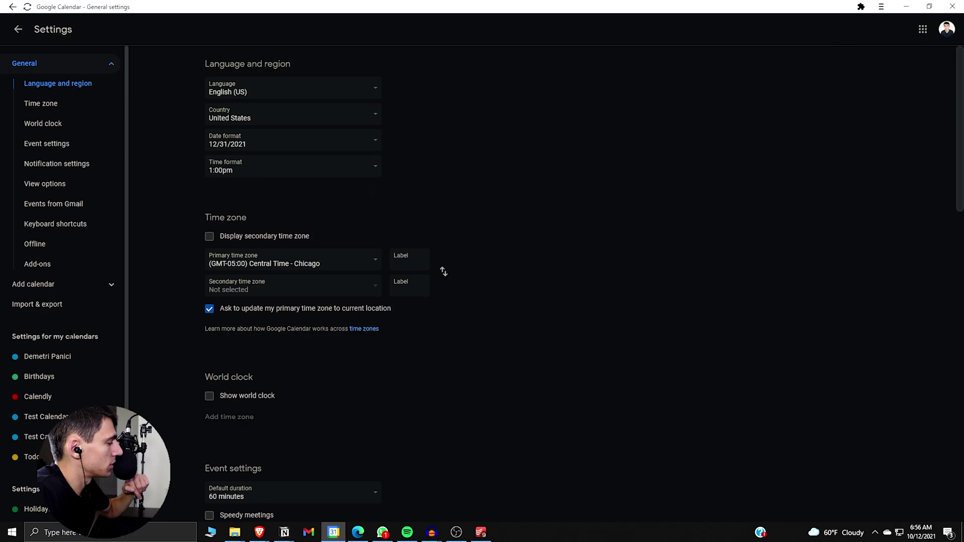
{"action": "left_click", "coordinate": [59, 283]}
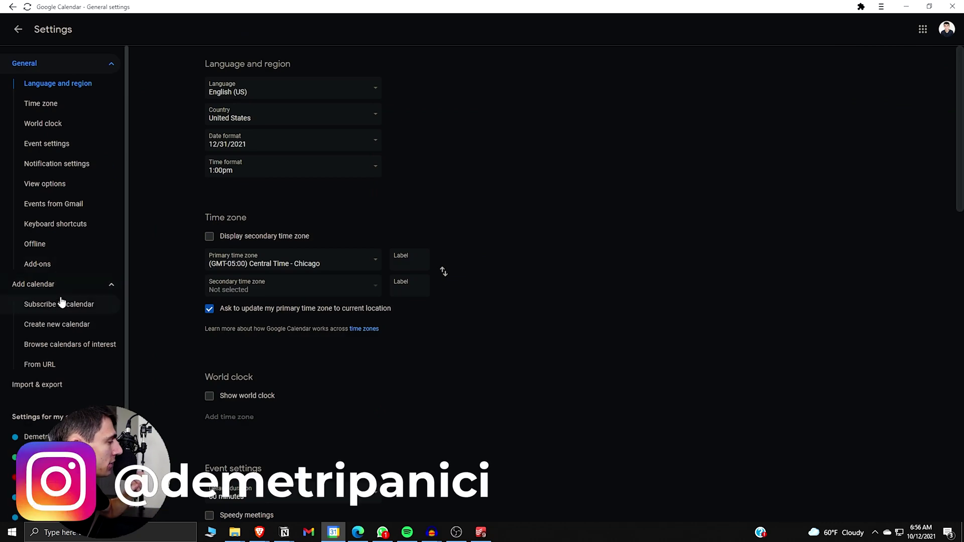
{"action": "left_click", "coordinate": [67, 323]}
{"action": "left_click", "coordinate": [239, 96]}
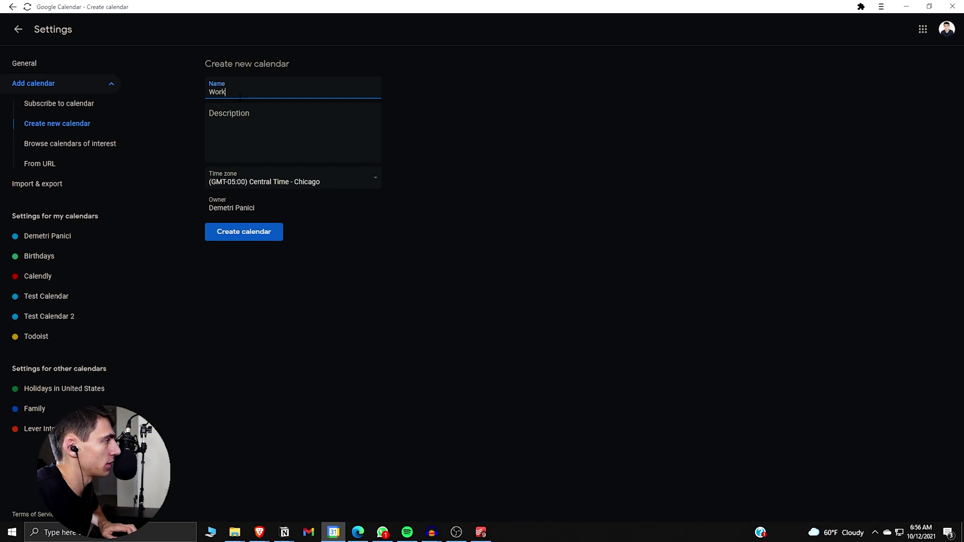
{"action": "left_click", "coordinate": [264, 232]}
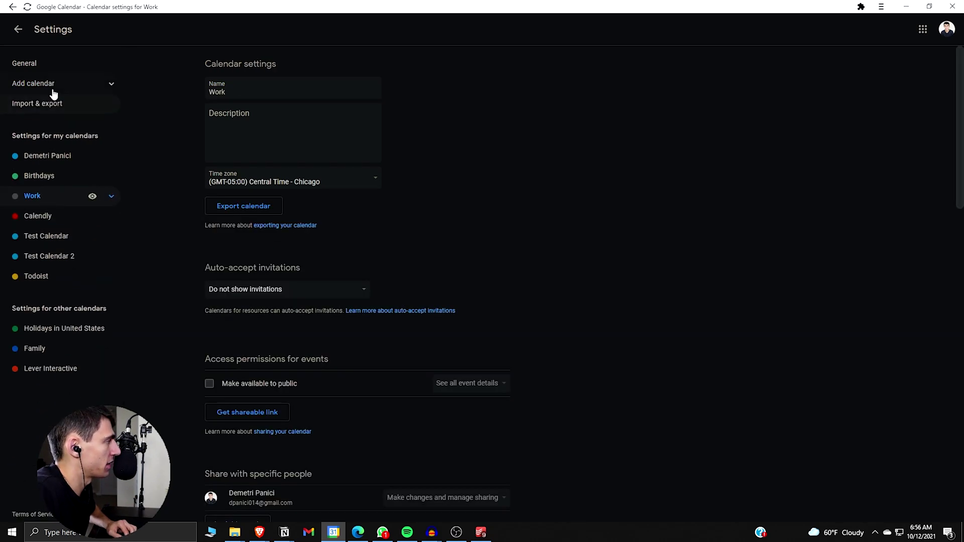
Create the Side Hustle, Exercise, Housekeeping and Social / Baseline calendars
{"action": "left_click", "coordinate": [69, 103]}
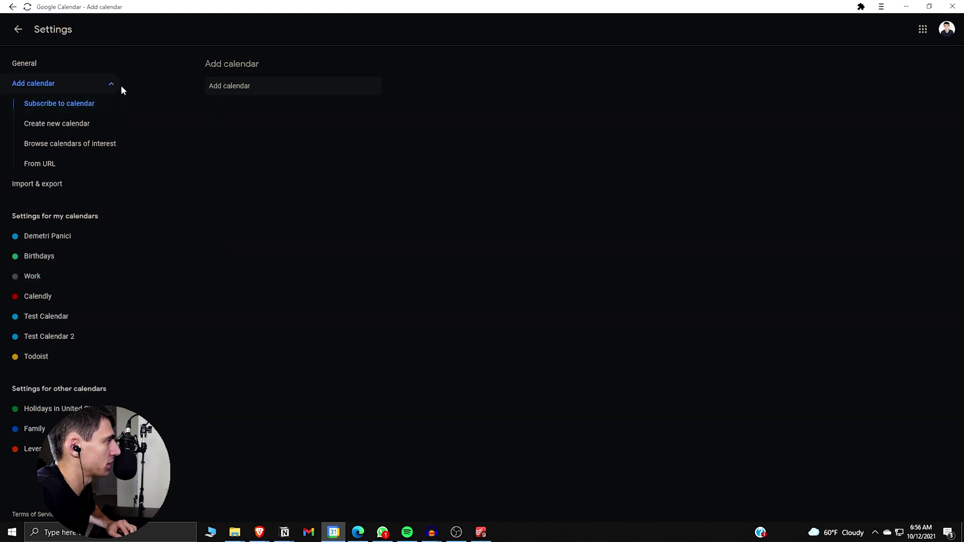
{"action": "left_click", "coordinate": [100, 123]}
{"action": "left_click", "coordinate": [229, 90]}
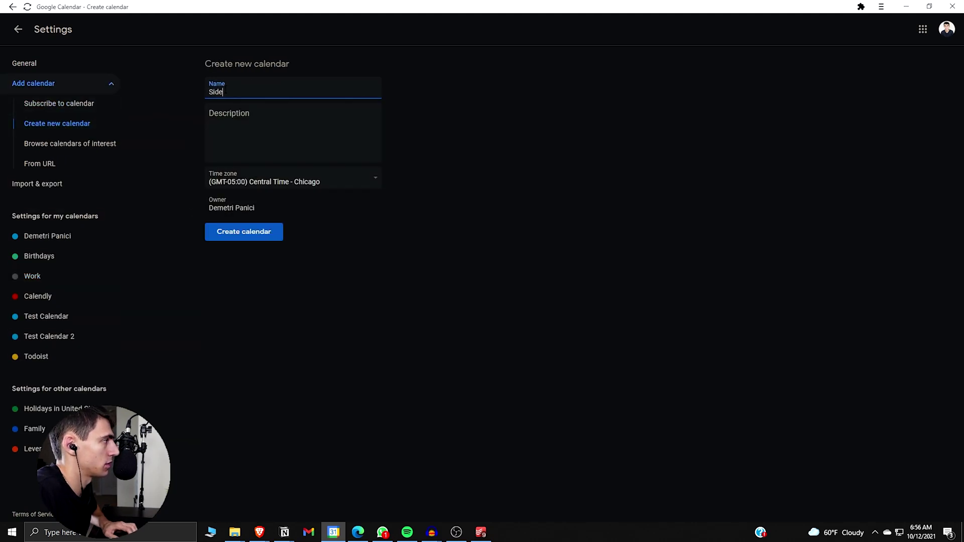
{"action": "type", "text": "Side Hustle"}
{"action": "key", "text": "Return"}
{"action": "type", "text": "Exercise"}
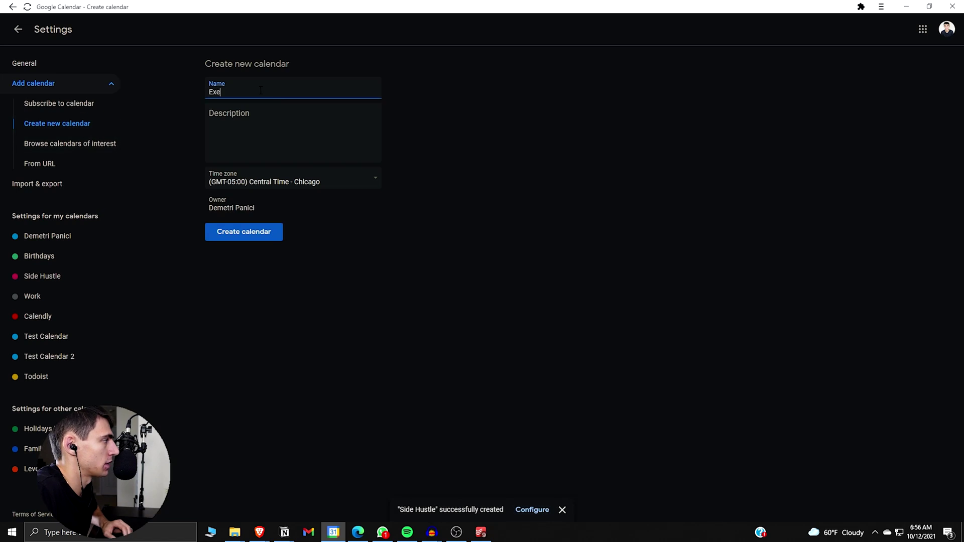
{"action": "left_click", "coordinate": [236, 231]}
{"action": "type", "text": "Housekeeping"}
{"action": "key", "text": "Return"}
{"action": "type", "text": "Social"}
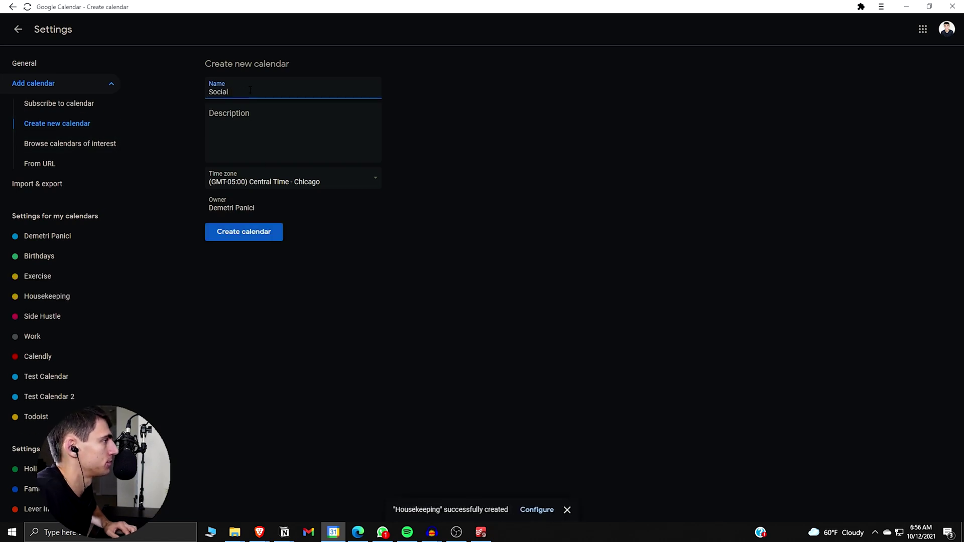
{"action": "type", "text": " / Baseline"}
{"action": "key", "text": "Return"}
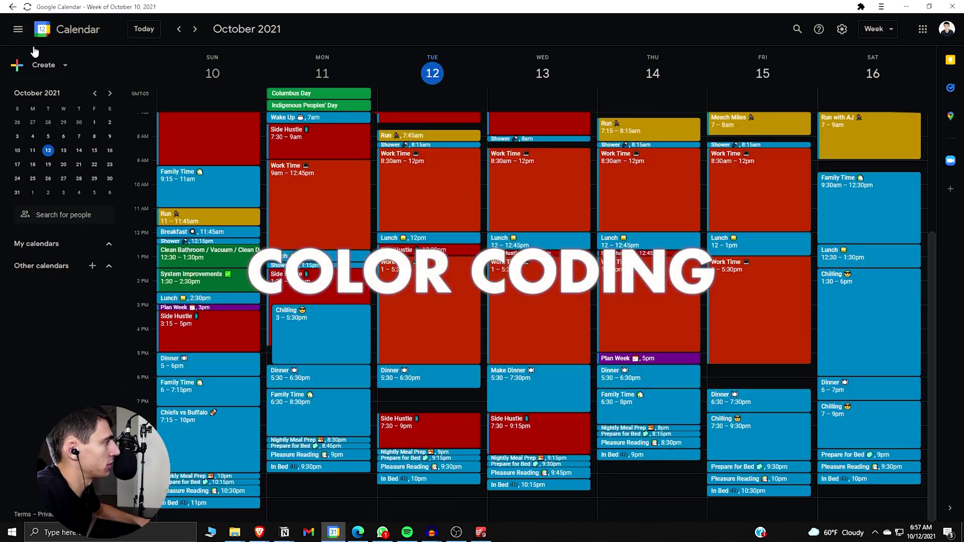
Hide the main personal, Birthdays and Holidays in United States calendars
{"action": "scroll", "coordinate": [90, 249], "scroll_direction": "down", "scroll_amount": 1}
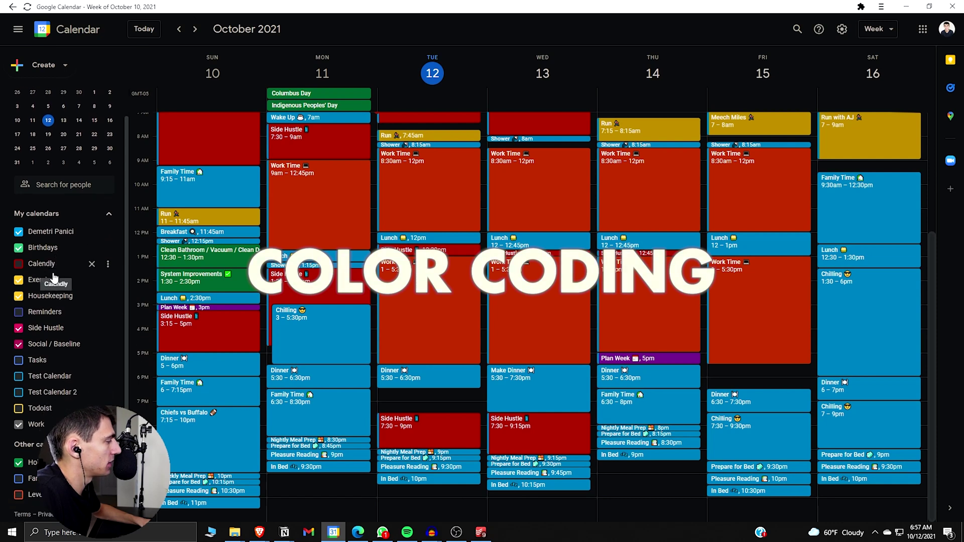
{"action": "left_click", "coordinate": [20, 233]}
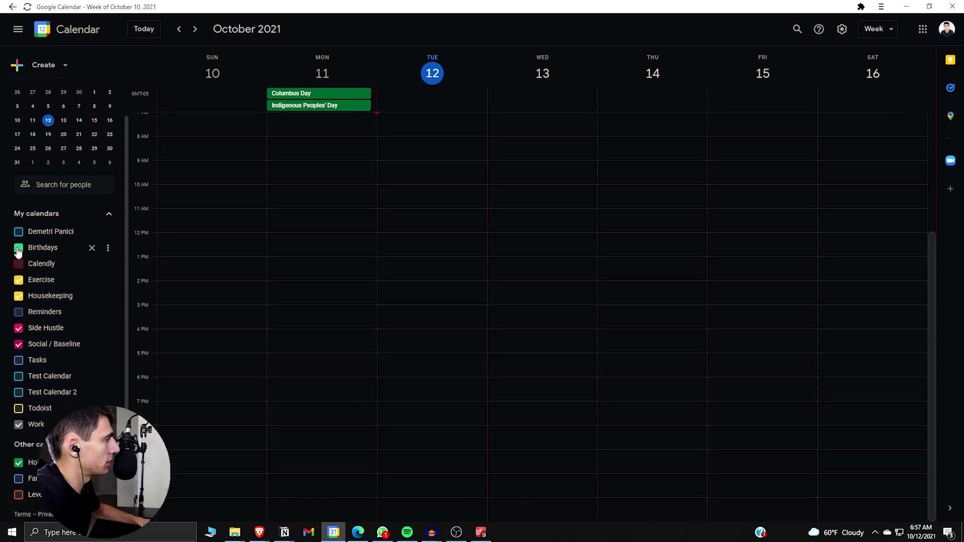
{"action": "left_click", "coordinate": [17, 248]}
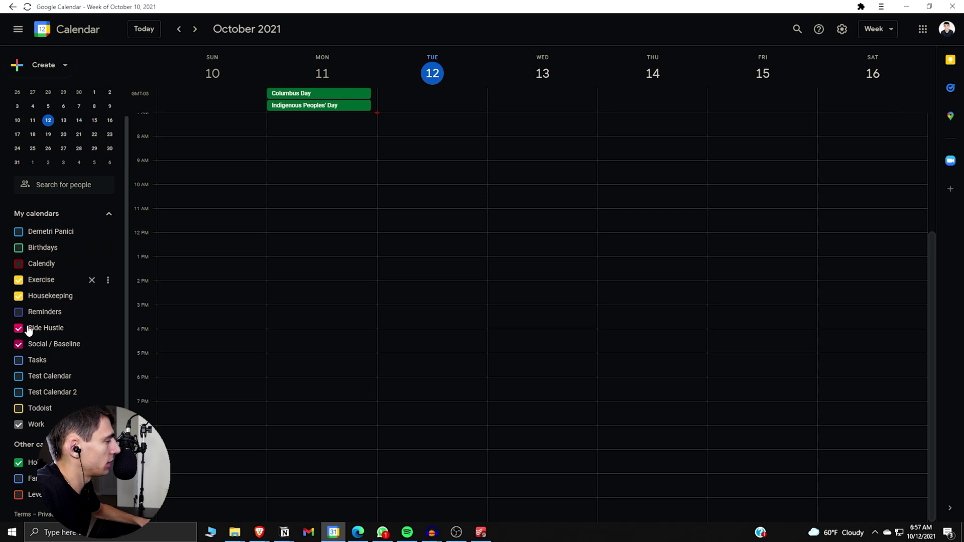
{"action": "left_click", "coordinate": [20, 463]}
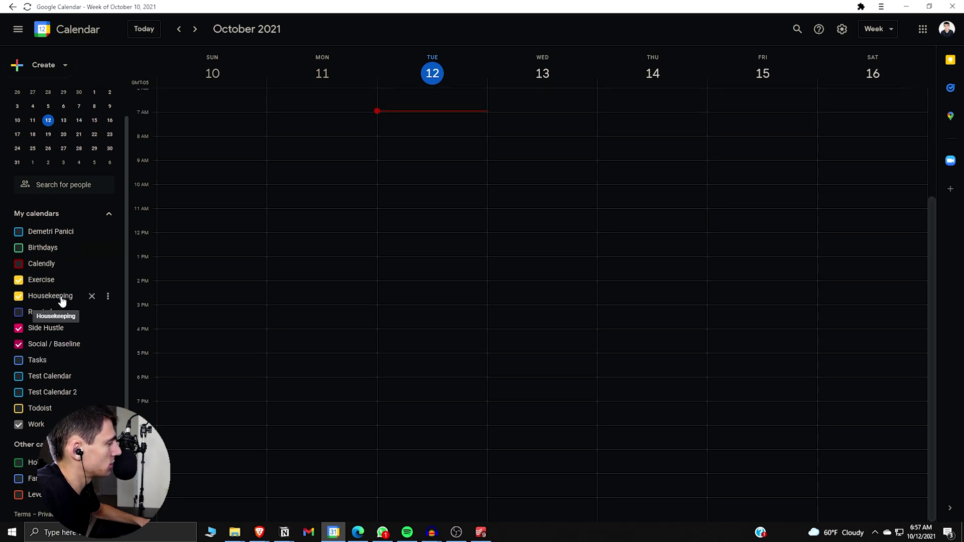
{"action": "left_click_drag", "start_coordinate": [62, 301], "coordinate": [120, 287]}
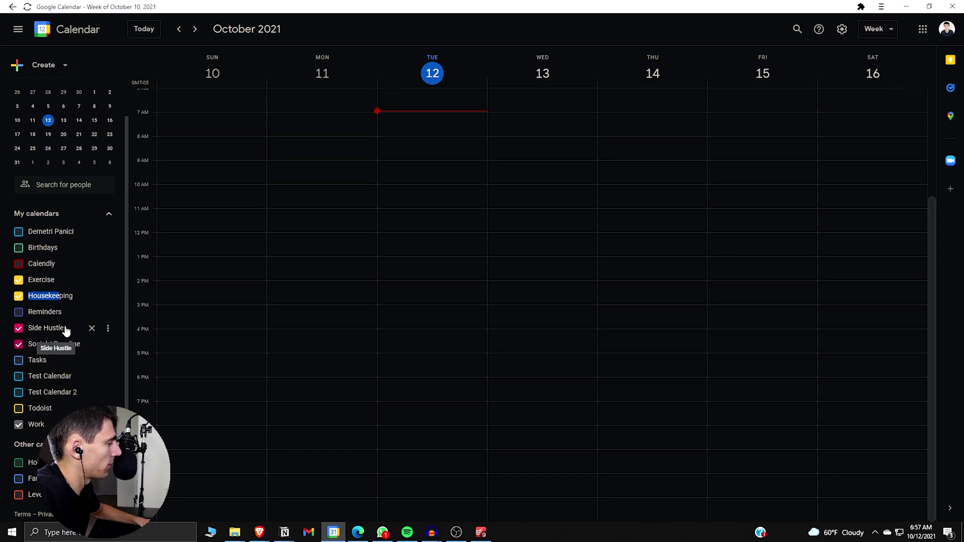
Colour Social / Baseline light blue and Housekeeping Sage, leaving Exercise unchanged
{"action": "left_click", "coordinate": [108, 344]}
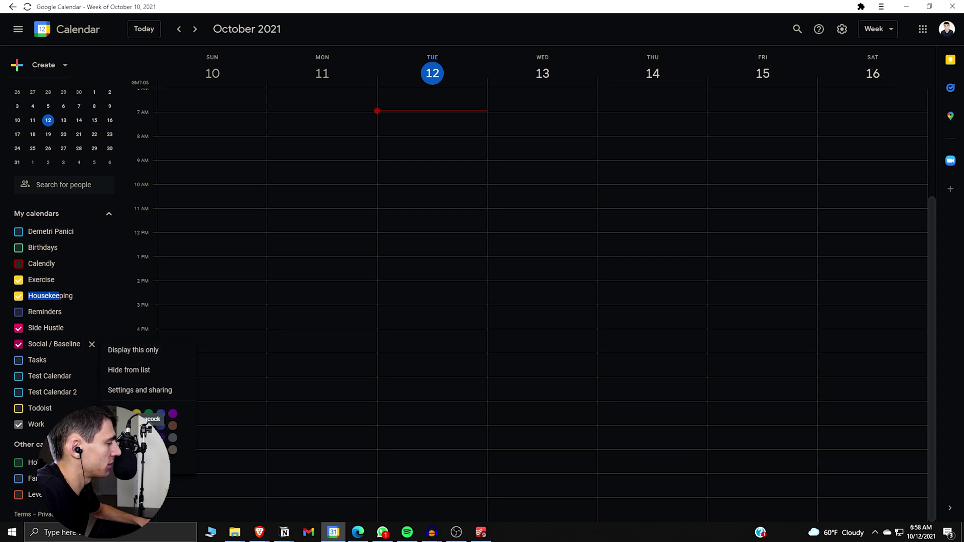
{"action": "left_click", "coordinate": [160, 415]}
{"action": "left_click", "coordinate": [110, 298]}
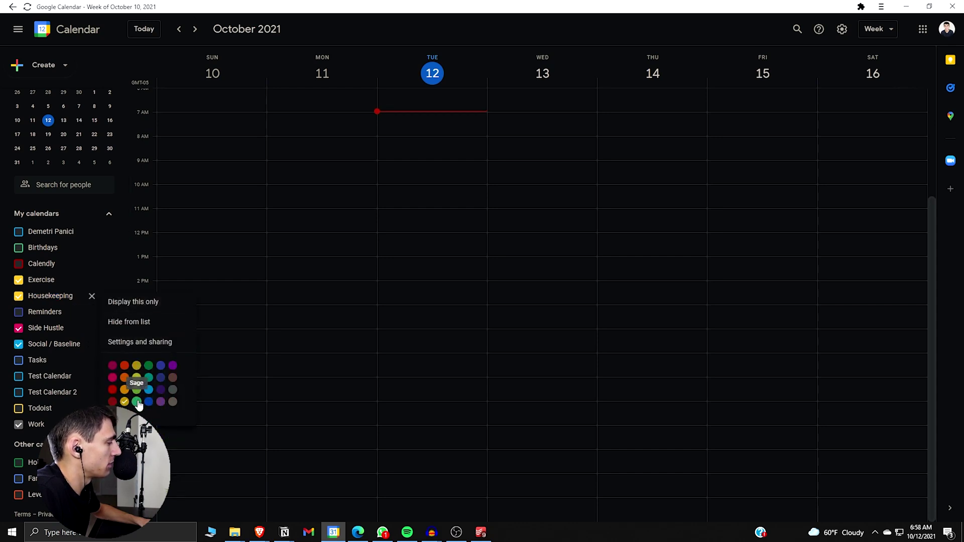
{"action": "left_click", "coordinate": [137, 402]}
{"action": "left_click", "coordinate": [108, 280]}
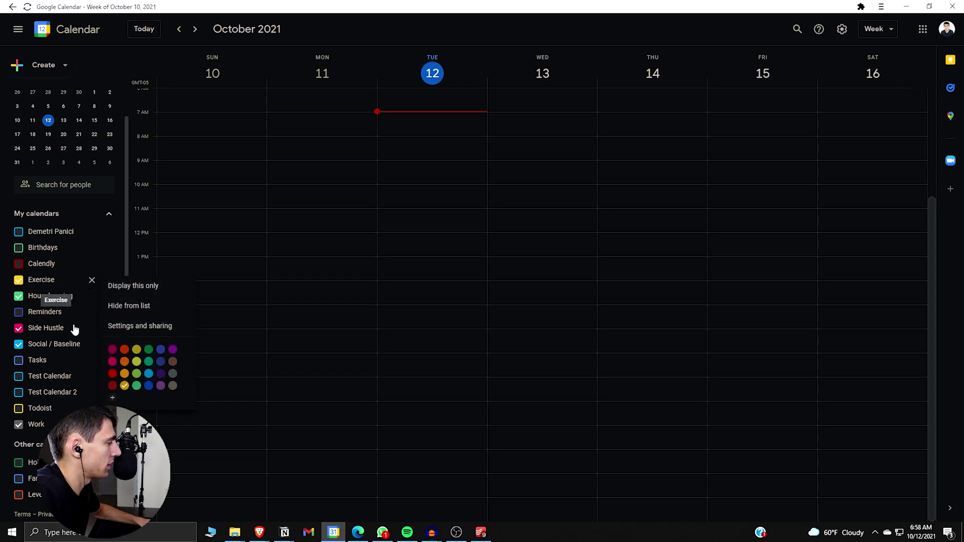
{"action": "key", "text": "Escape"}
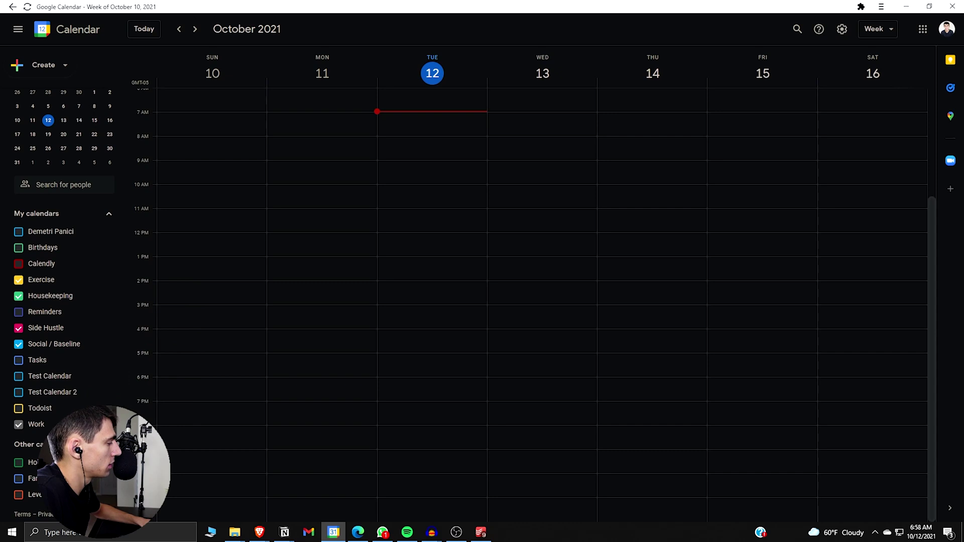
Set the Work and Side Hustle calendar colours to tomato red
{"action": "left_click", "coordinate": [92, 424]}
{"action": "left_click", "coordinate": [124, 457]}
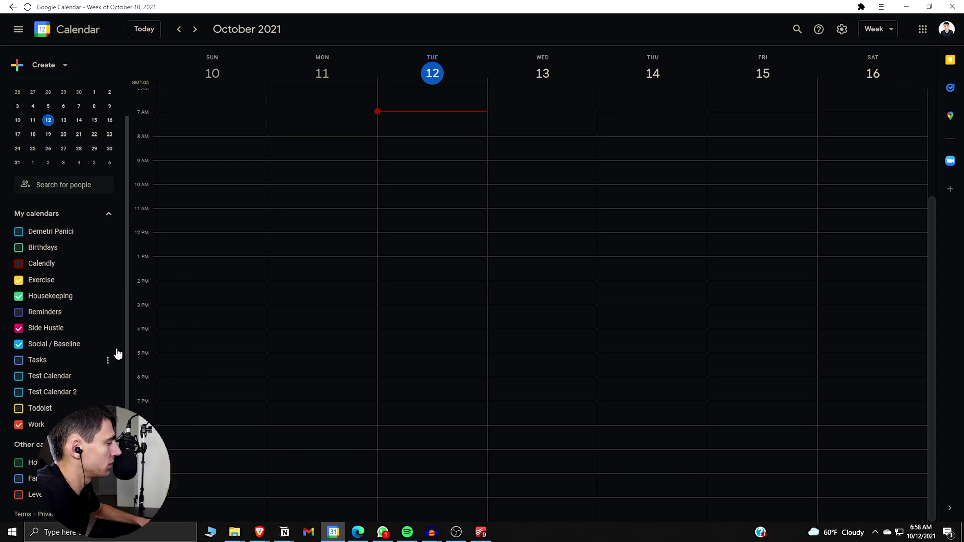
{"action": "left_click", "coordinate": [109, 328]}
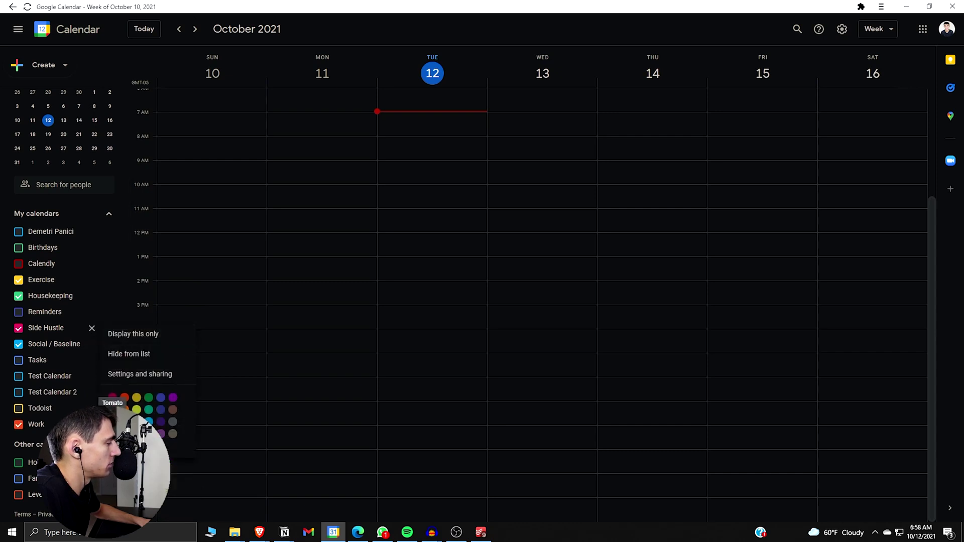
{"action": "left_click", "coordinate": [124, 397]}
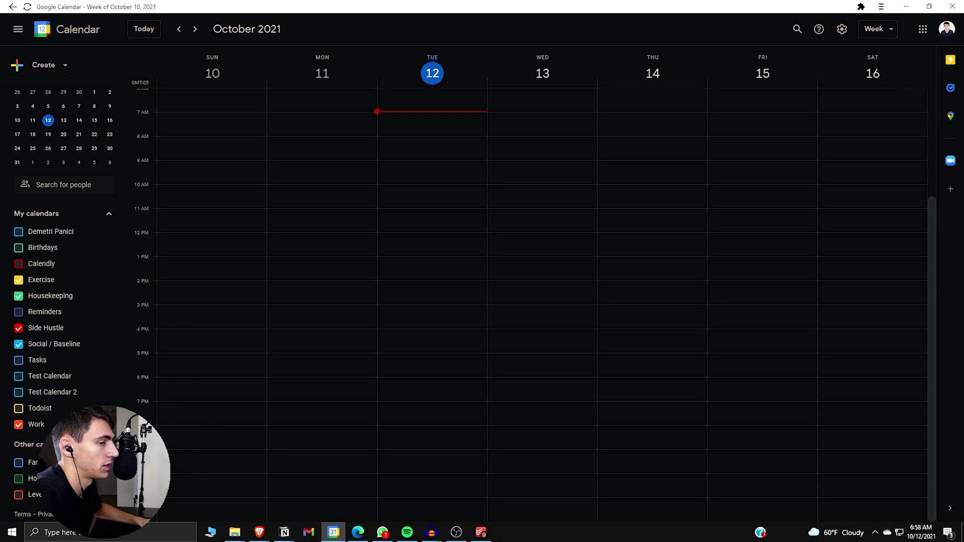
{"action": "key", "text": "alt+Tab"}
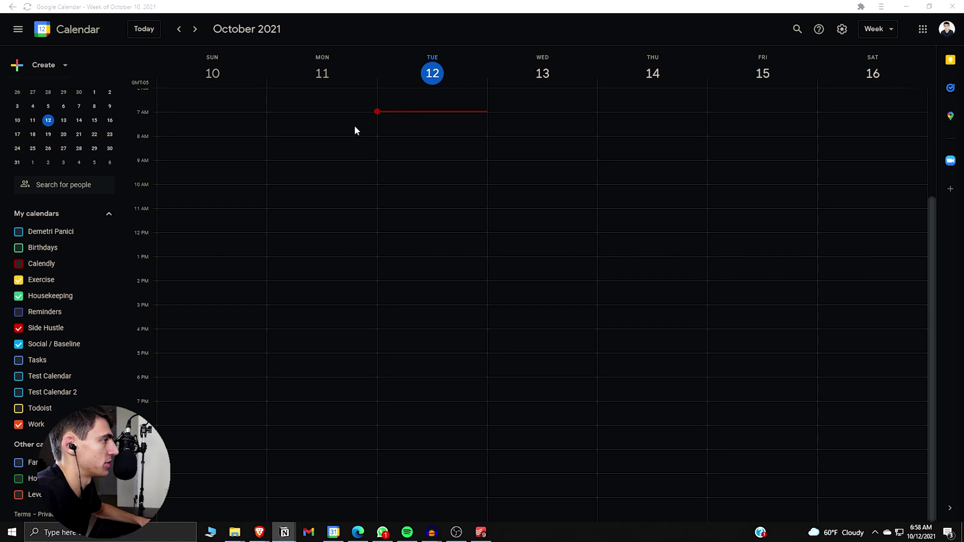
Draw a Monday 7–8:15 AM event and put it on the Social / Baseline calendar
{"action": "left_click", "coordinate": [325, 119]}
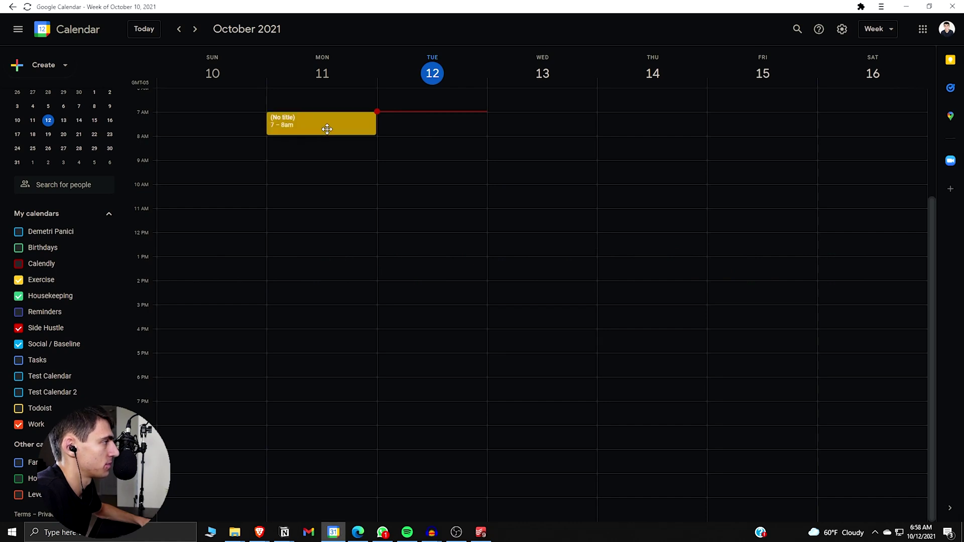
{"action": "left_click_drag", "start_coordinate": [327, 129], "coordinate": [334, 168]}
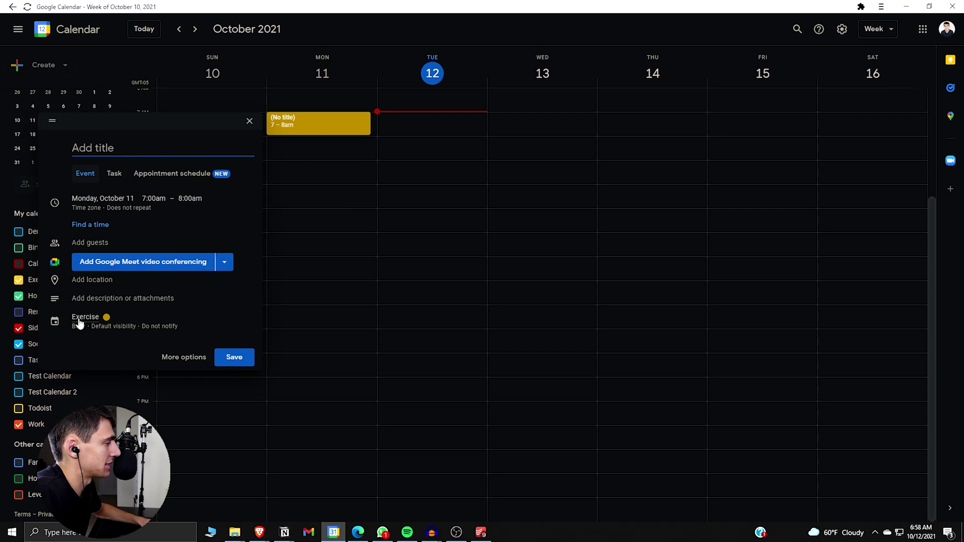
{"action": "left_click", "coordinate": [248, 123]}
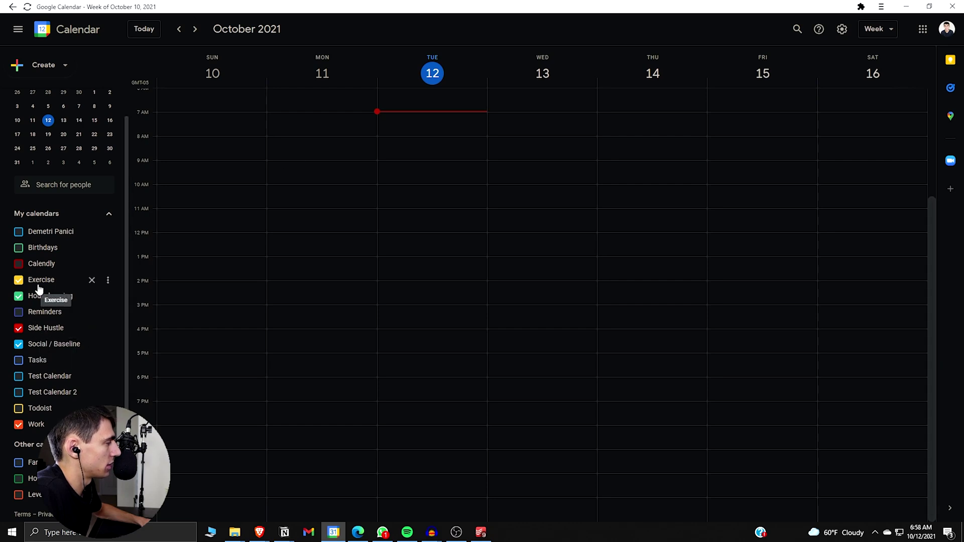
{"action": "left_click_drag", "start_coordinate": [315, 113], "coordinate": [316, 139]}
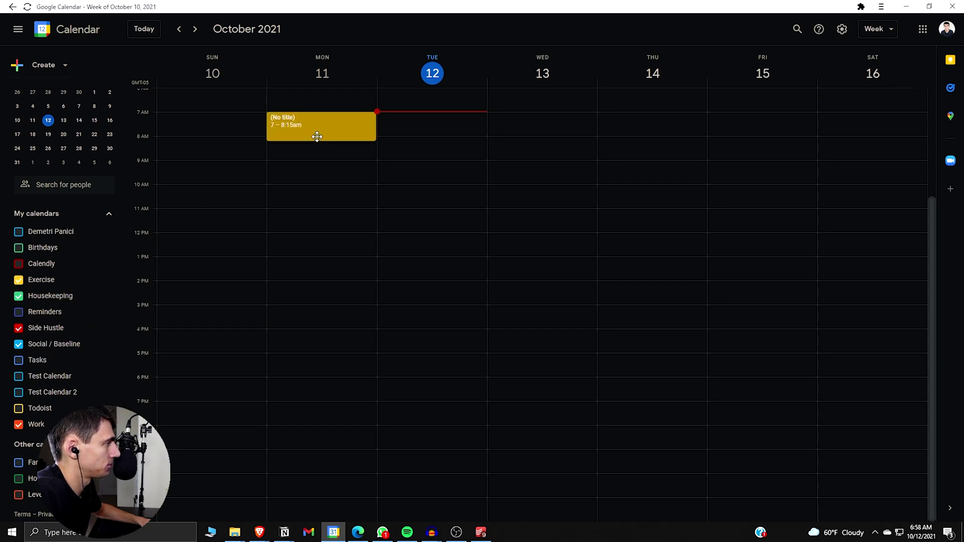
{"action": "left_click", "coordinate": [194, 358]}
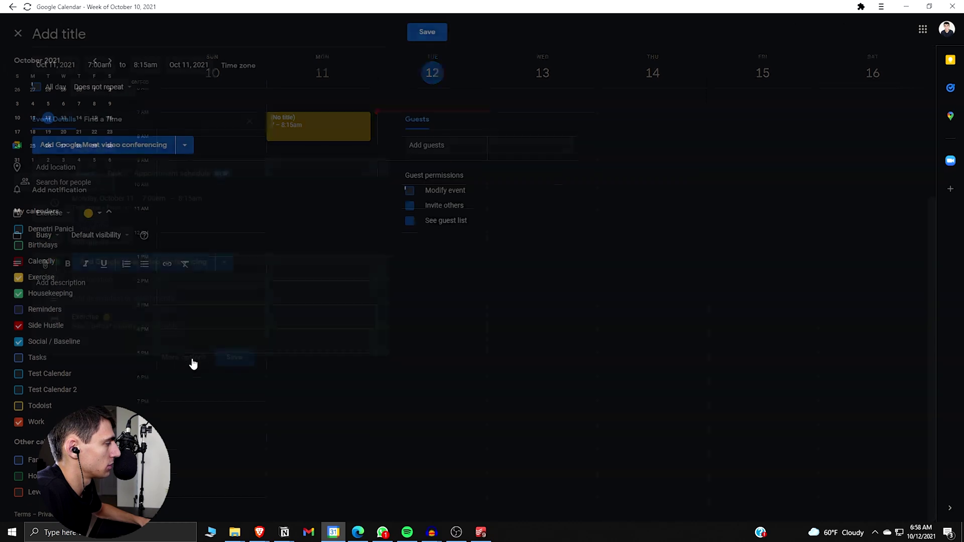
{"action": "left_click", "coordinate": [61, 215]}
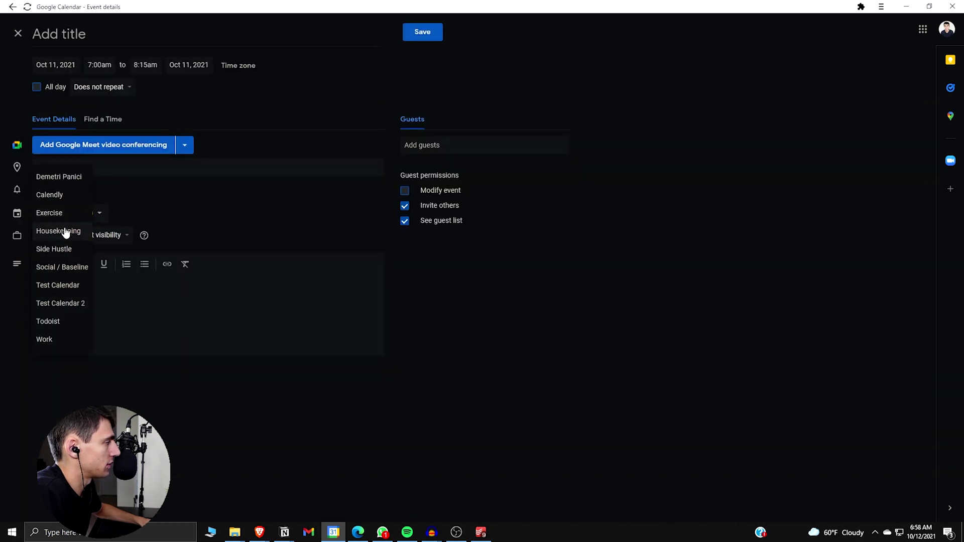
{"action": "left_click", "coordinate": [61, 268]}
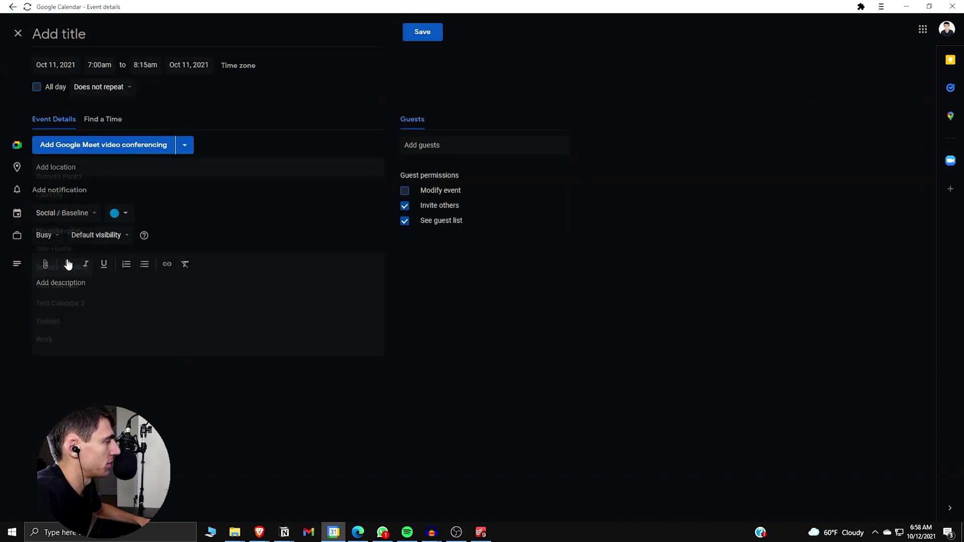
Title the event Wakeup, repeat it every day of the week, and save
{"action": "type", "text": "Wakeup"}
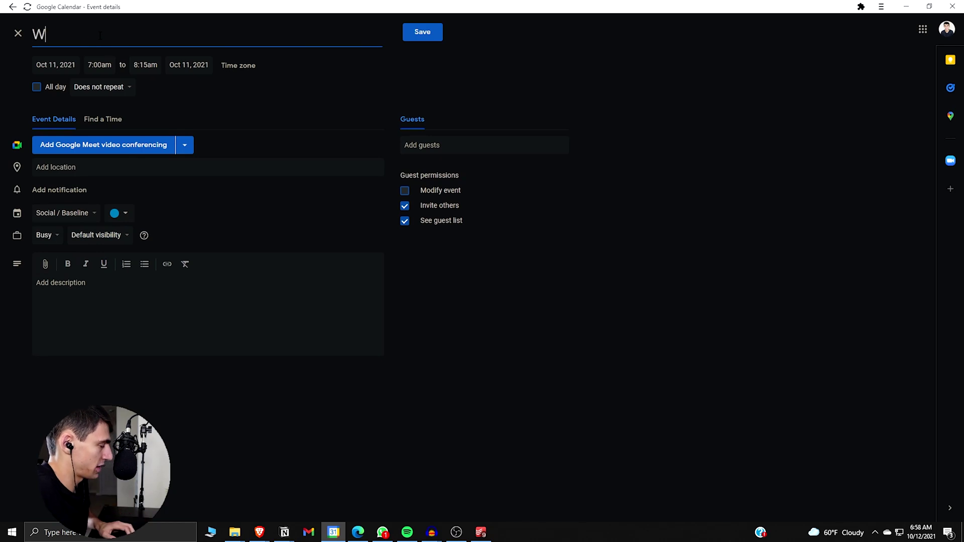
{"action": "left_click", "coordinate": [90, 91]}
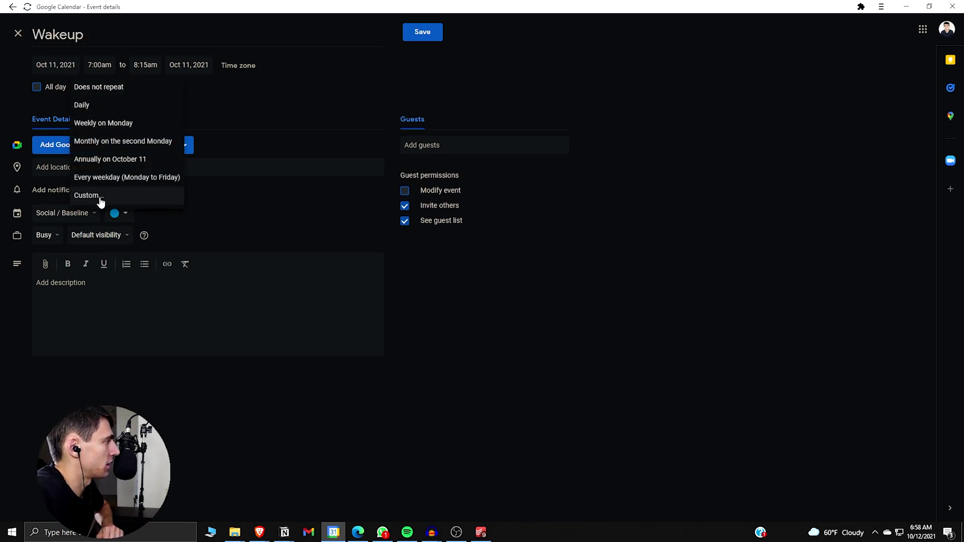
{"action": "left_click", "coordinate": [95, 196]}
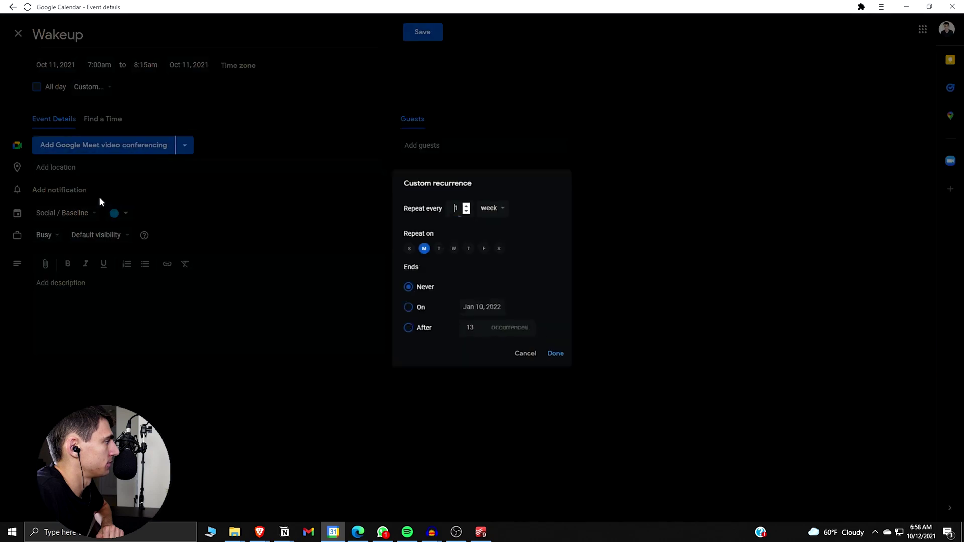
{"action": "left_click", "coordinate": [438, 248]}
{"action": "left_click", "coordinate": [452, 248]}
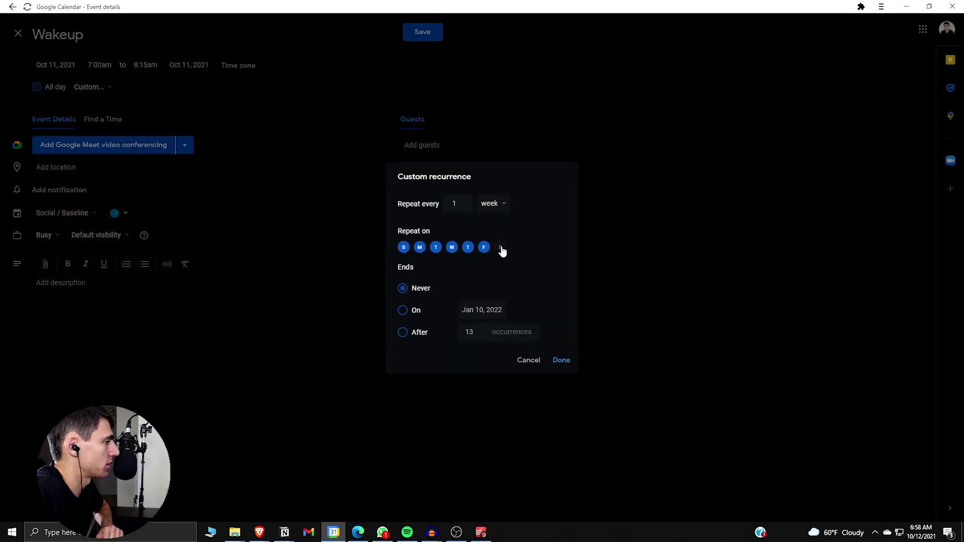
{"action": "left_click", "coordinate": [561, 360]}
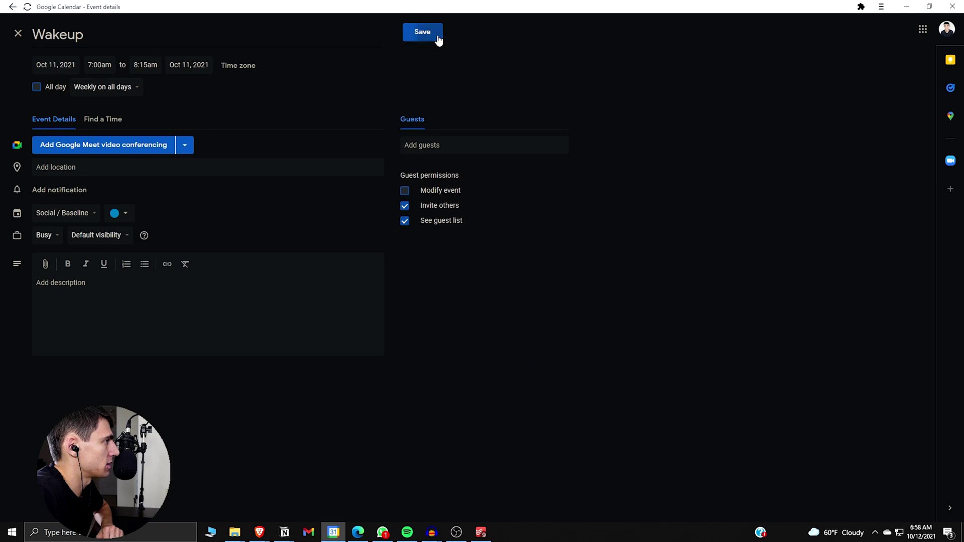
{"action": "left_click", "coordinate": [437, 33]}
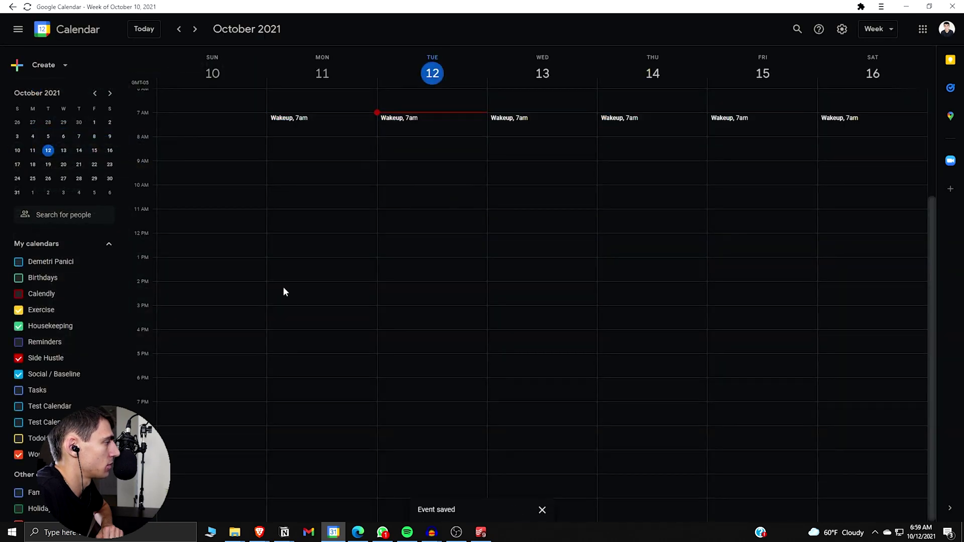
Start a Monday 1 PM Lunch event on Social / Baseline with a custom repeat adding Tuesday
{"action": "left_click", "coordinate": [288, 262]}
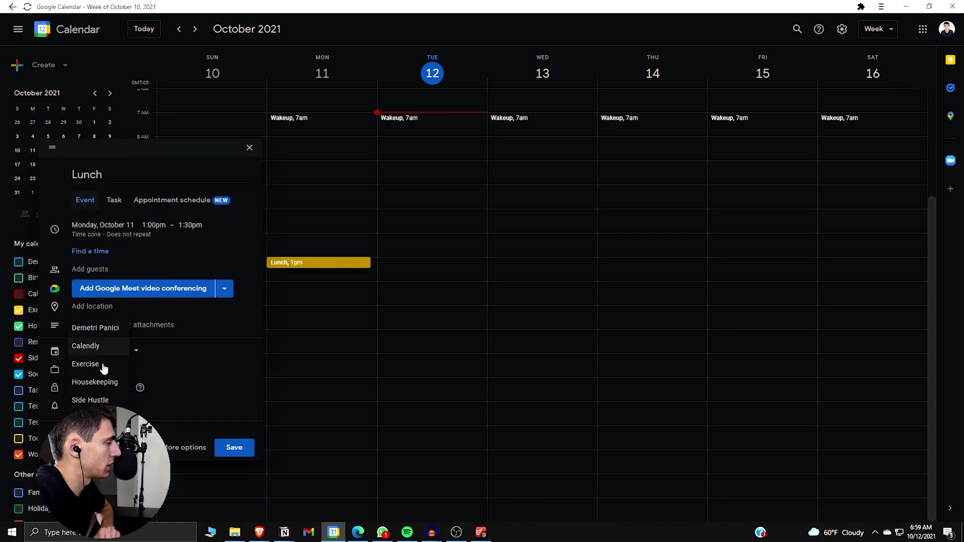
{"action": "left_click", "coordinate": [111, 402]}
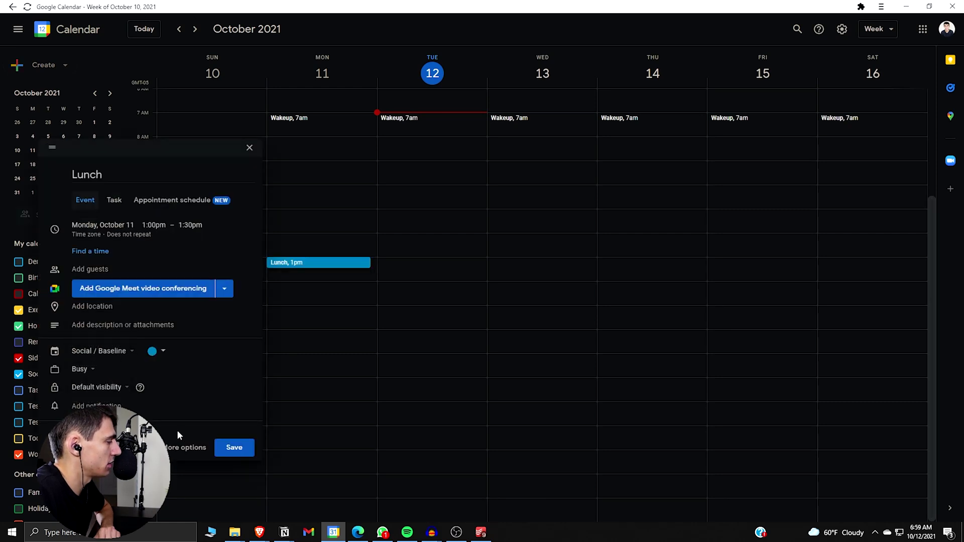
{"action": "left_click", "coordinate": [177, 448]}
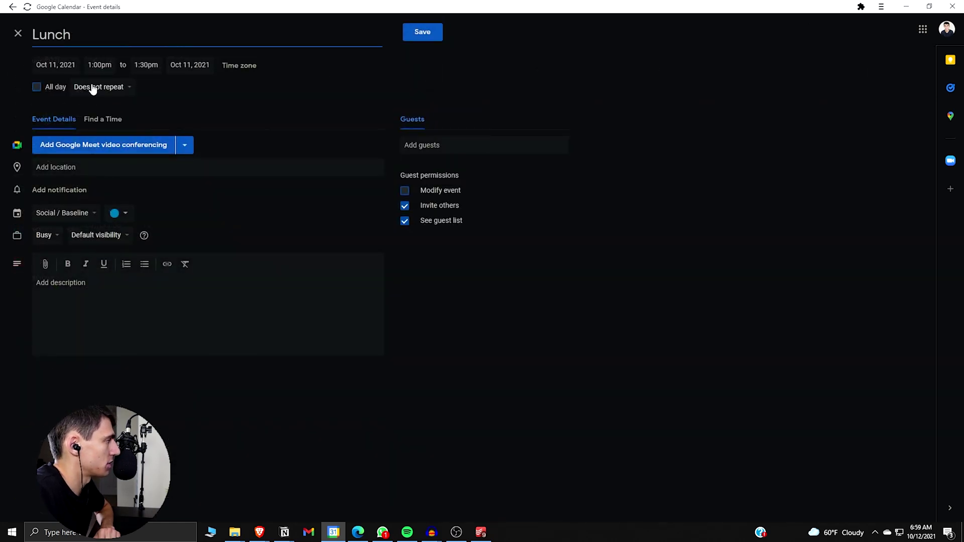
{"action": "left_click", "coordinate": [93, 87]}
{"action": "left_click", "coordinate": [90, 195]}
{"action": "left_click", "coordinate": [435, 248]}
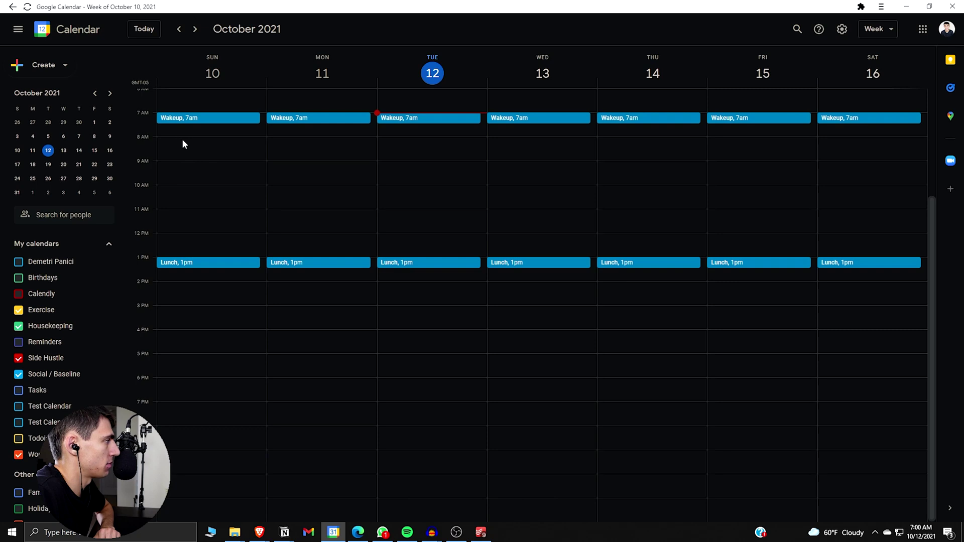
Create a Sunday 8 AM Breakfast event also repeating Monday through Thursday, and save it
{"action": "left_click", "coordinate": [182, 140]}
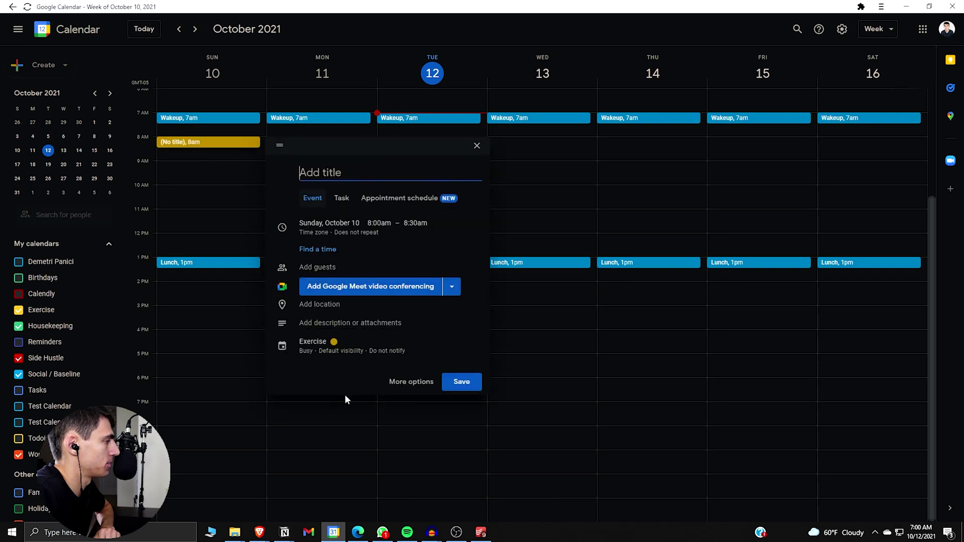
{"action": "left_click", "coordinate": [402, 383]}
{"action": "left_click", "coordinate": [99, 88]}
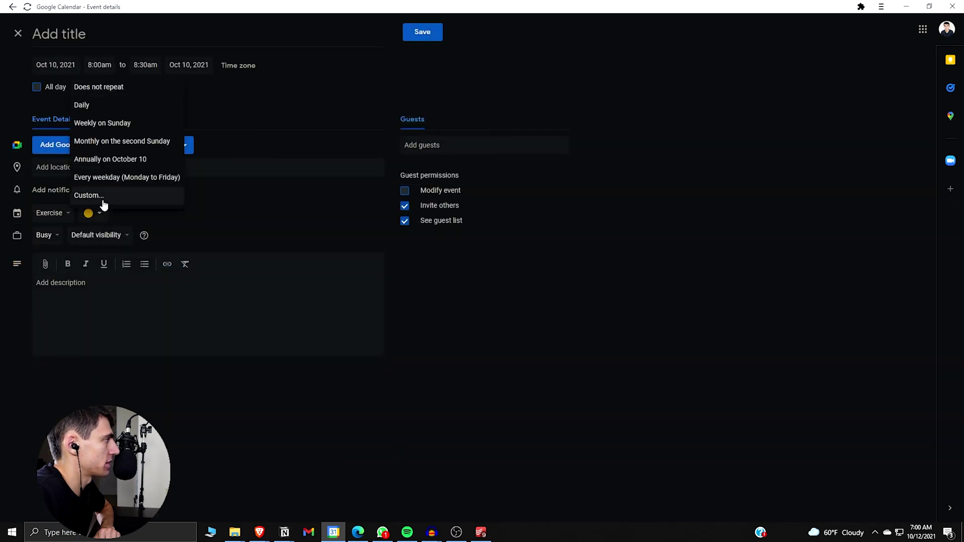
{"action": "left_click", "coordinate": [100, 197]}
{"action": "left_click", "coordinate": [420, 247]}
{"action": "left_click", "coordinate": [435, 247]}
{"action": "left_click", "coordinate": [452, 247]}
{"action": "left_click", "coordinate": [468, 247]}
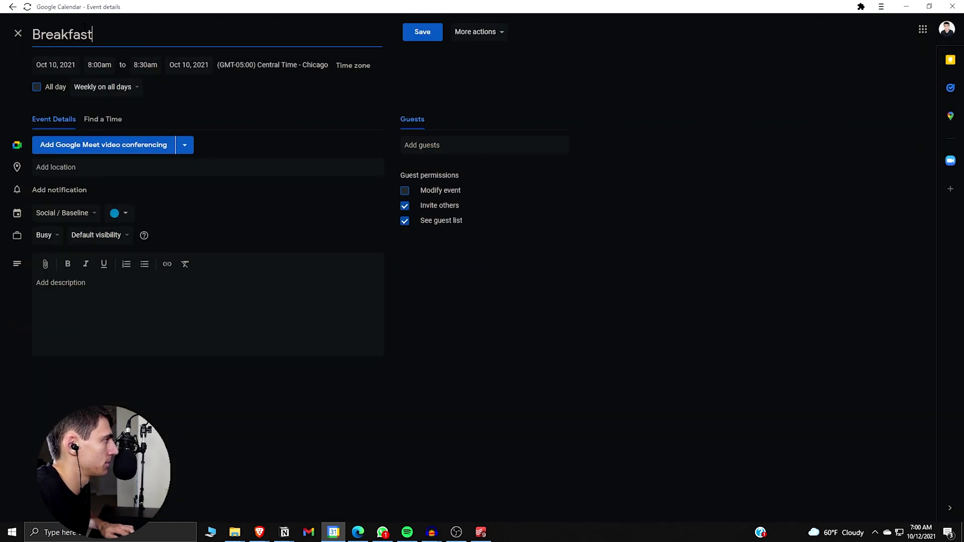
{"action": "key", "text": "ctrl+s"}
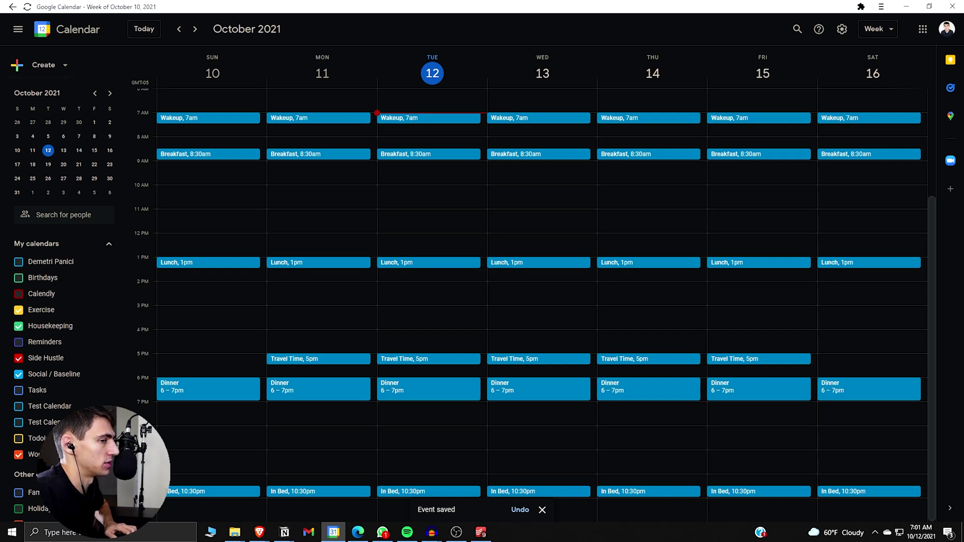
{"action": "key", "text": "alt+Tab"}
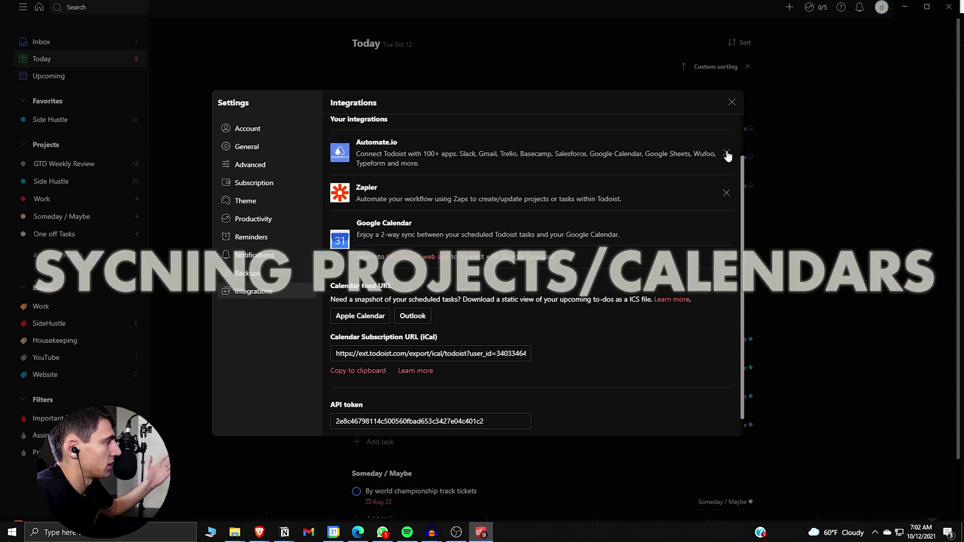
Close Todoist settings, check the Side Hustle project, and start a task under Today's Side Hustle section
{"action": "left_click", "coordinate": [732, 102]}
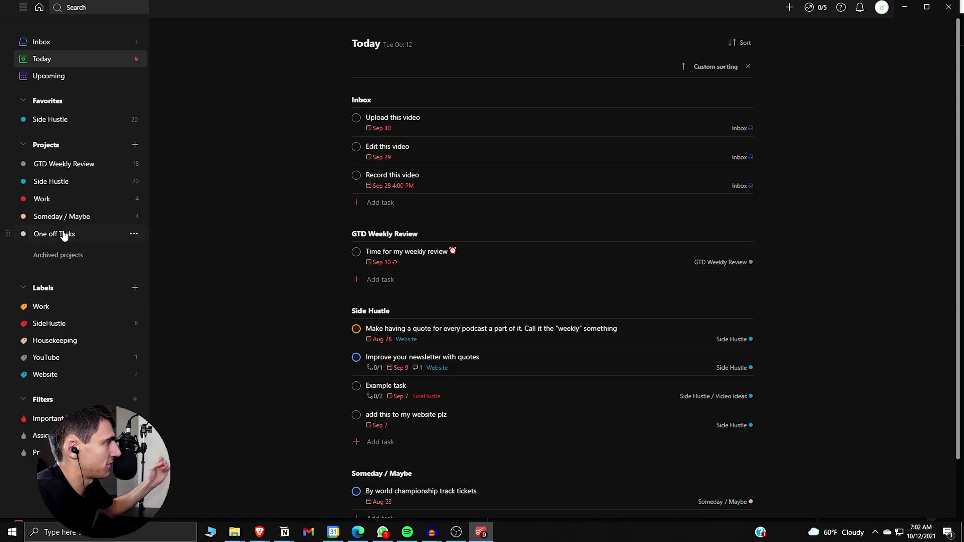
{"action": "left_click", "coordinate": [75, 184]}
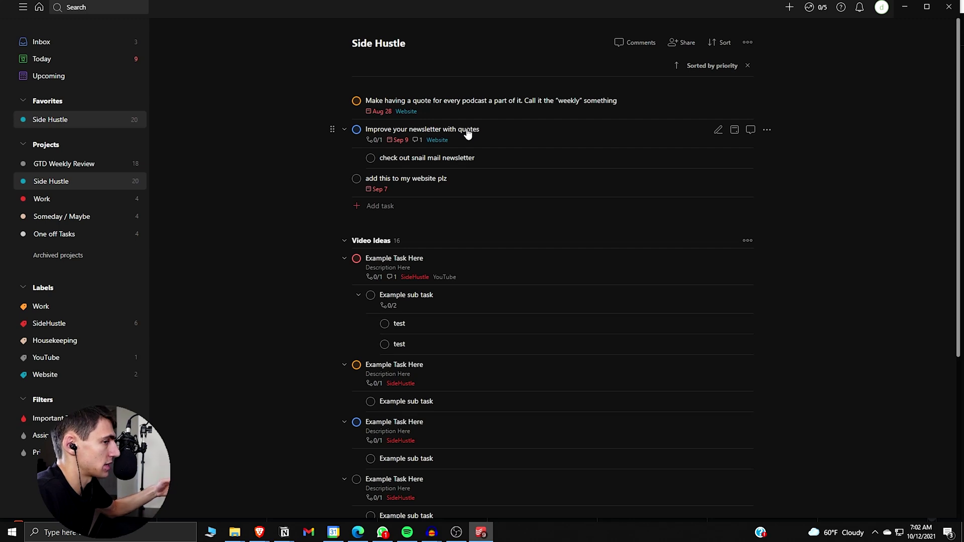
{"action": "left_click", "coordinate": [46, 60]}
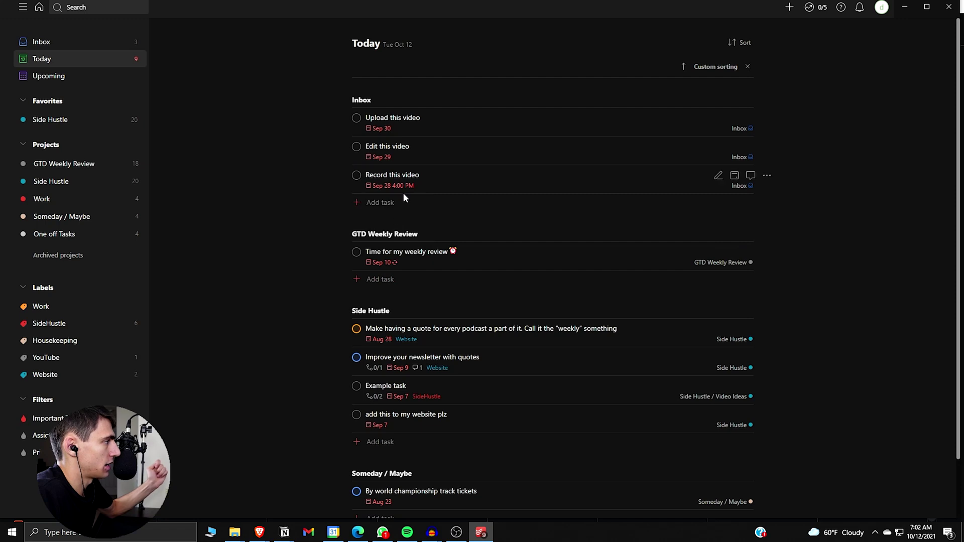
{"action": "scroll", "coordinate": [401, 371], "scroll_direction": "down", "scroll_amount": 2}
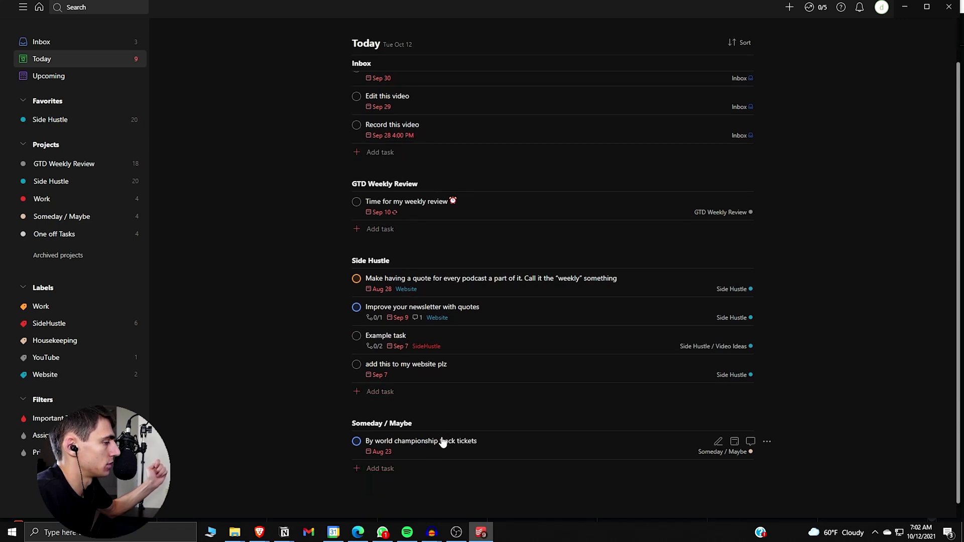
{"action": "left_click", "coordinate": [390, 397]}
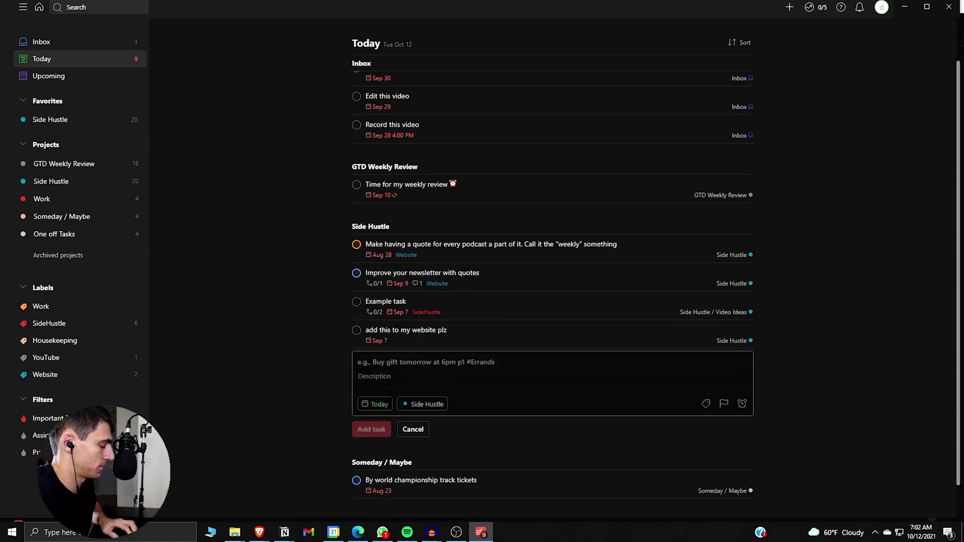
Add 'Record a video' at 9 AM and 'edit a video' at 8 PM, both due today
{"action": "type", "text": "Record a video @"}
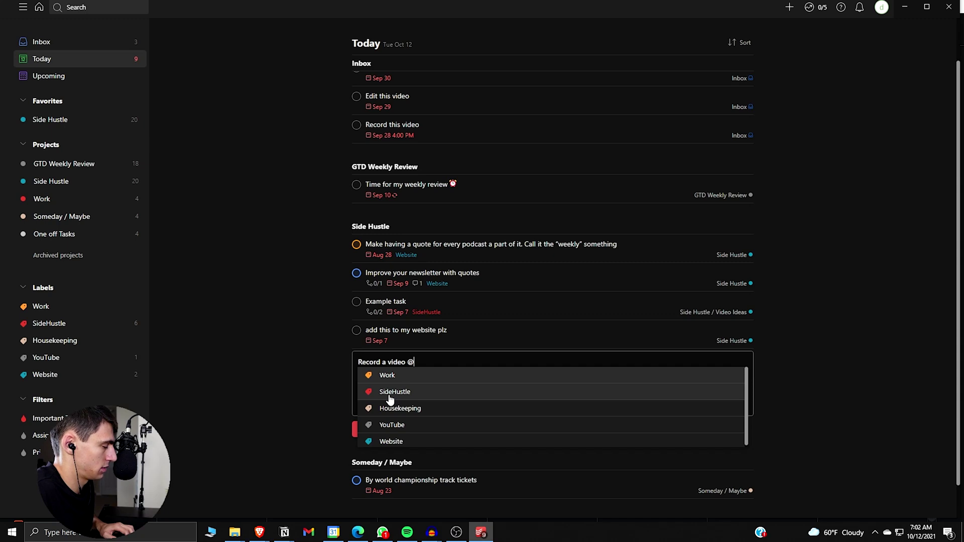
{"action": "type", "text": "9am"}
{"action": "key", "text": "BackSpace"}
{"action": "key", "text": "BackSpace"}
{"action": "key", "text": "BackSpace"}
{"action": "key", "text": "BackSpace"}
{"action": "type", "text": "at "}
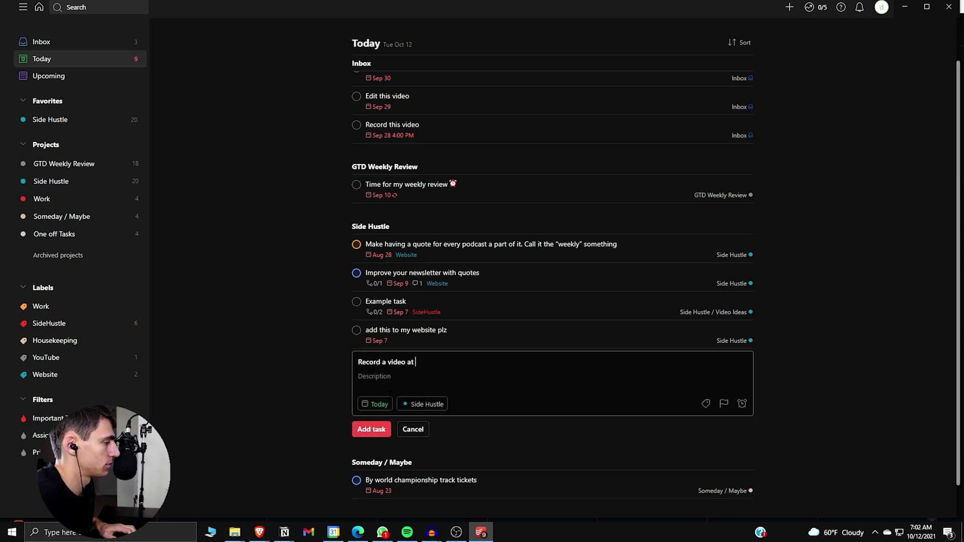
{"action": "type", "text": "9am"}
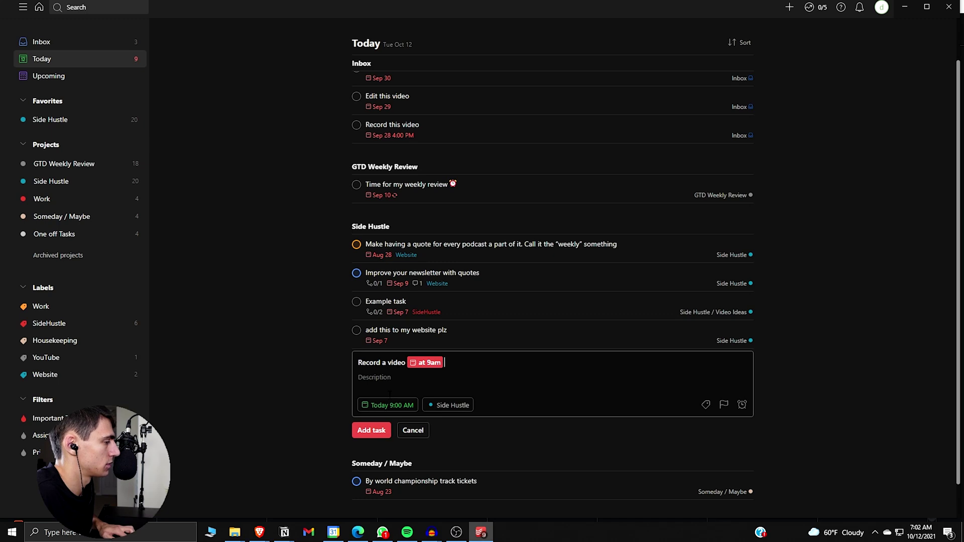
{"action": "type", "text": "today"}
{"action": "key", "text": "Return"}
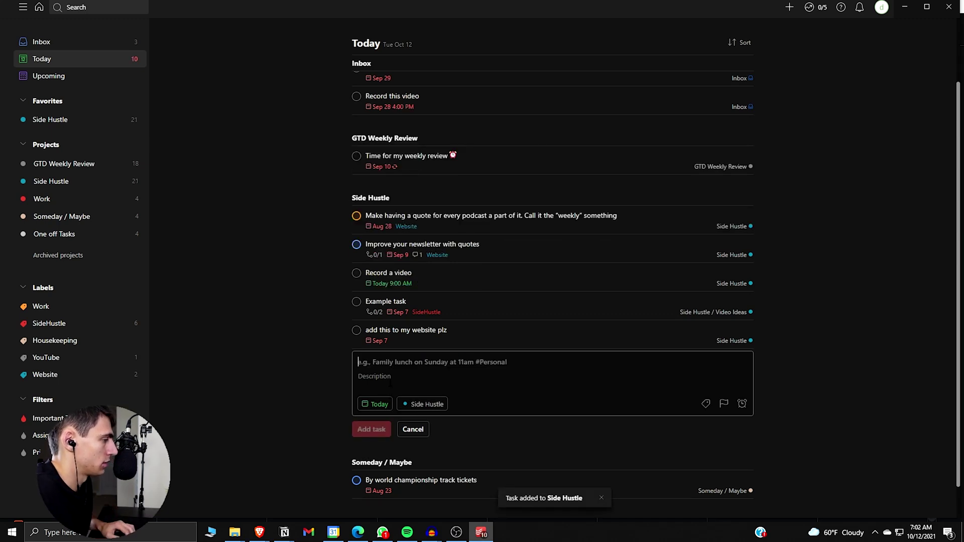
{"action": "type", "text": "edit a video at"}
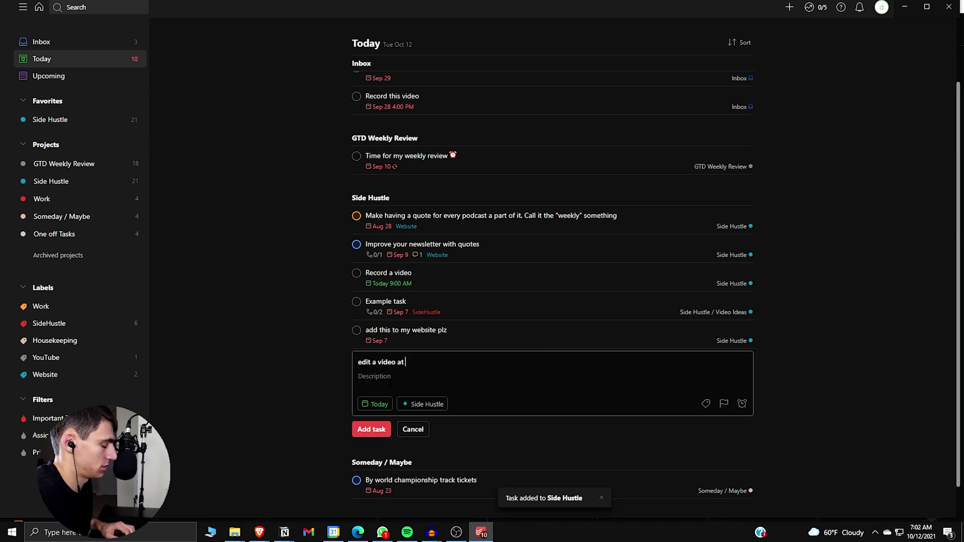
{"action": "type", "text": "8pm today"}
{"action": "key", "text": "Return"}
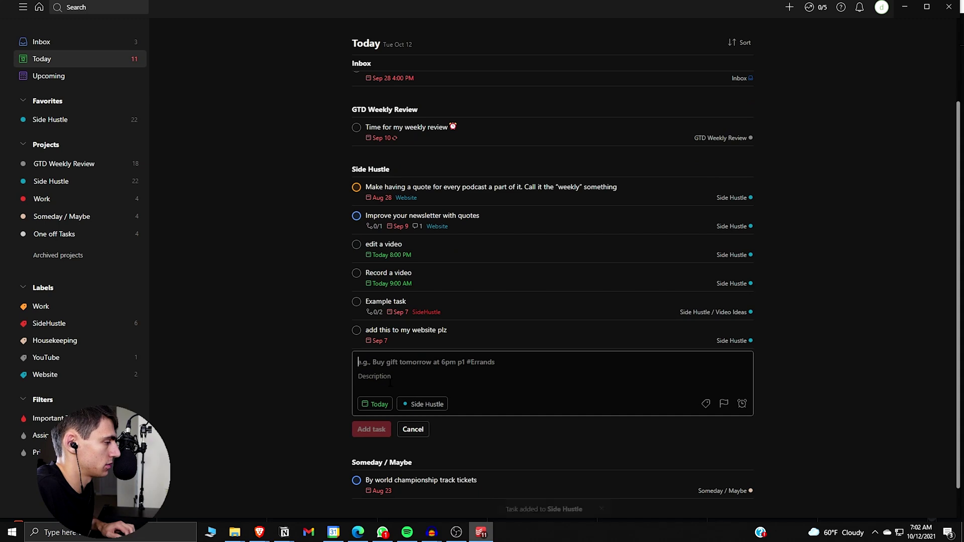
In the Work project, add 'Business reports' at 11 AM and 'email clients' at 3 PM today
{"action": "left_click", "coordinate": [42, 199]}
{"action": "left_click", "coordinate": [420, 146]}
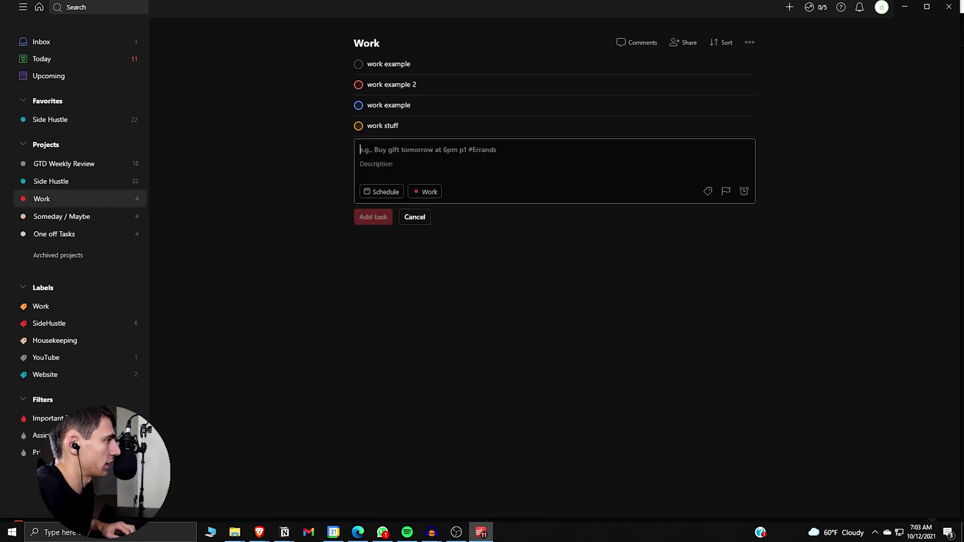
{"action": "type", "text": "Business repo"}
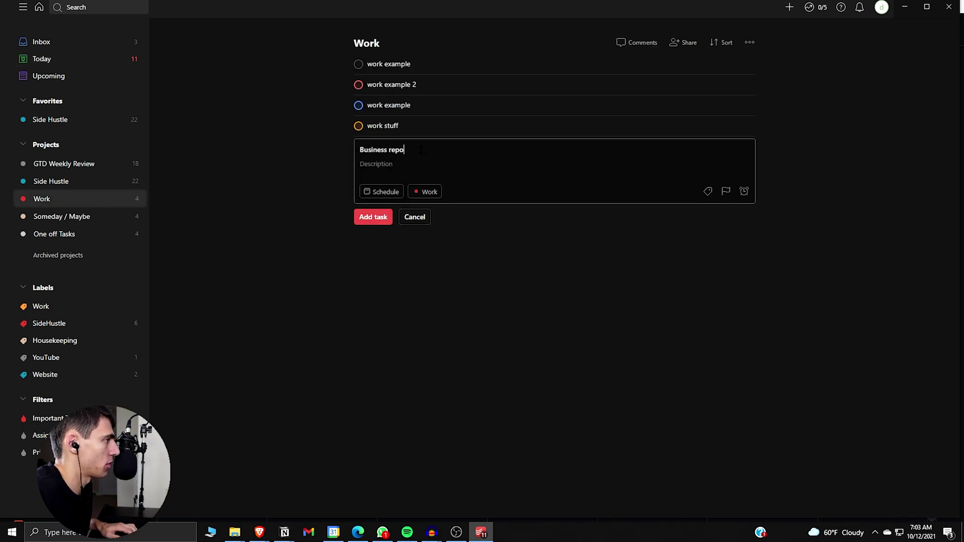
{"action": "type", "text": "rts at "}
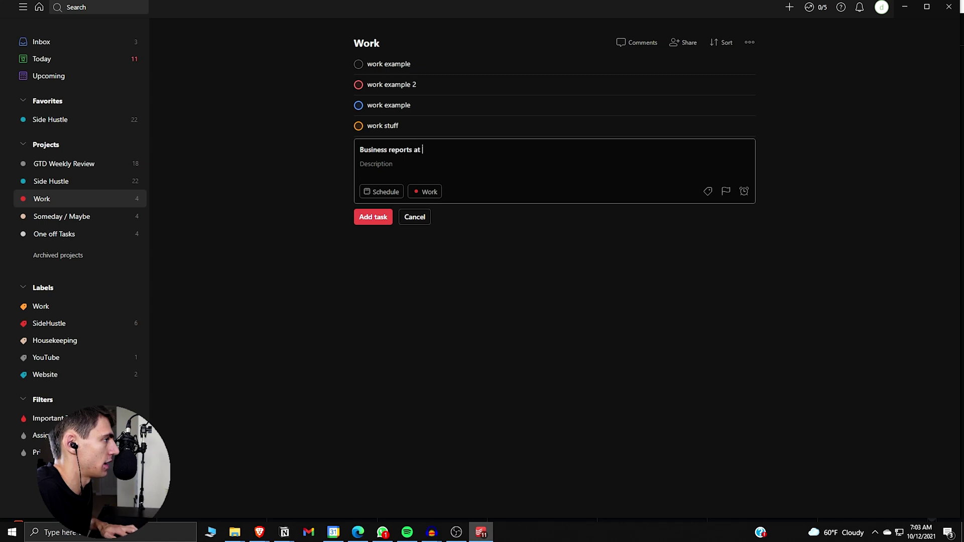
{"action": "type", "text": "11 am today"}
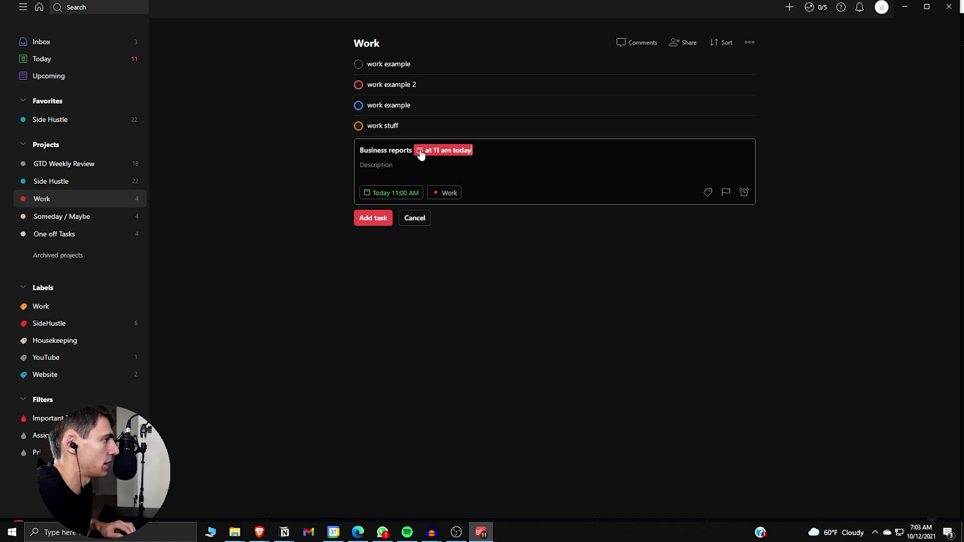
{"action": "key", "text": "Return"}
{"action": "type", "text": "email clients at"}
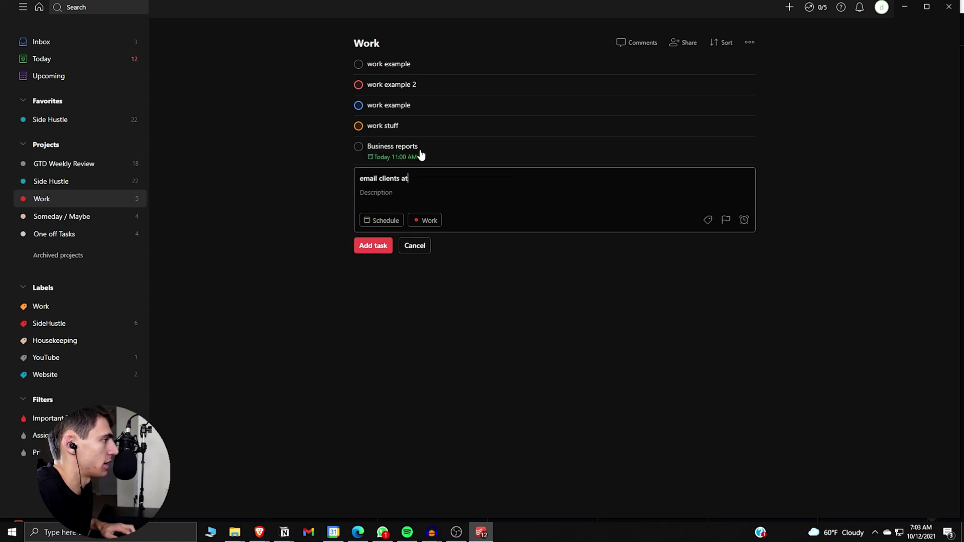
{"action": "type", "text": " 3pm today"}
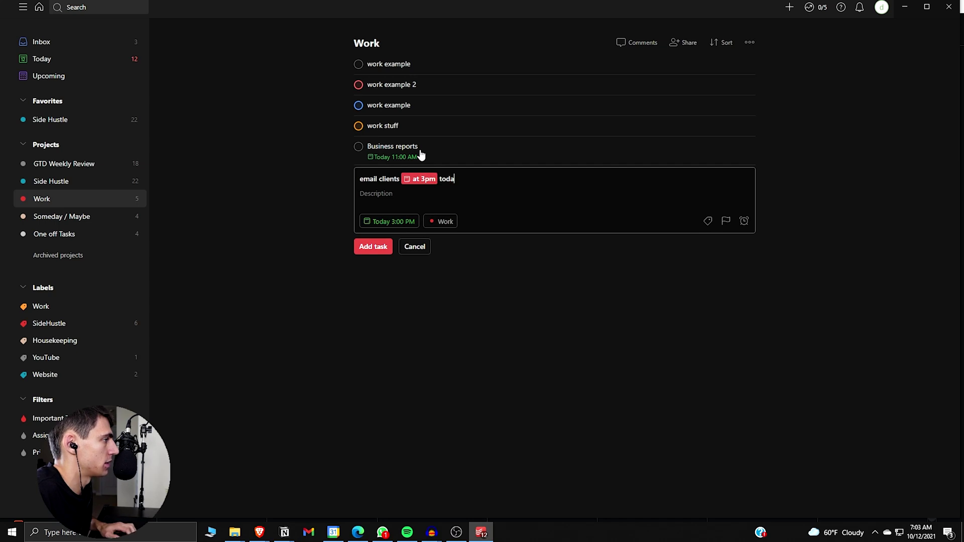
{"action": "key", "text": "Return"}
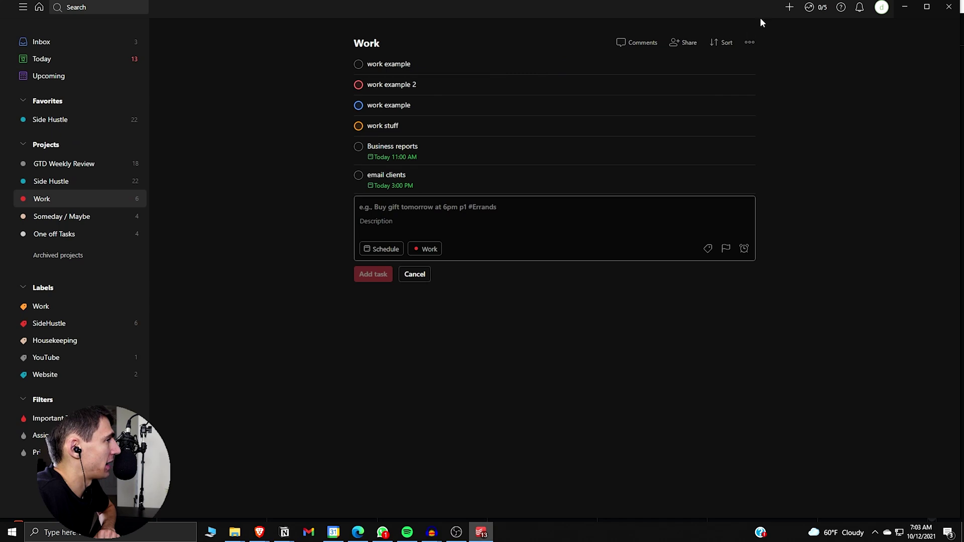
{"action": "left_click", "coordinate": [881, 7]}
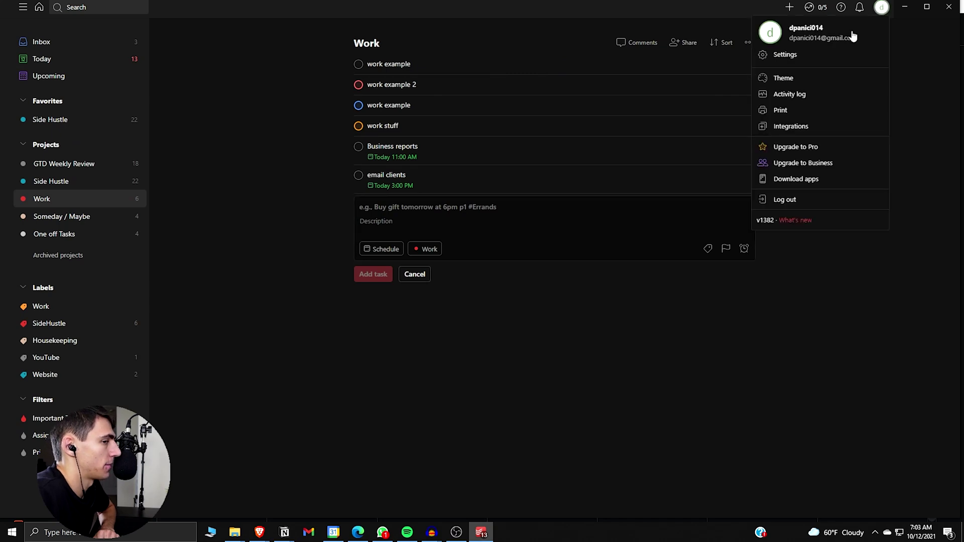
Connect a Google Calendar sync for only the Side Hustle project to the Side Hustle calendar
{"action": "left_click", "coordinate": [797, 54]}
{"action": "left_click", "coordinate": [262, 293]}
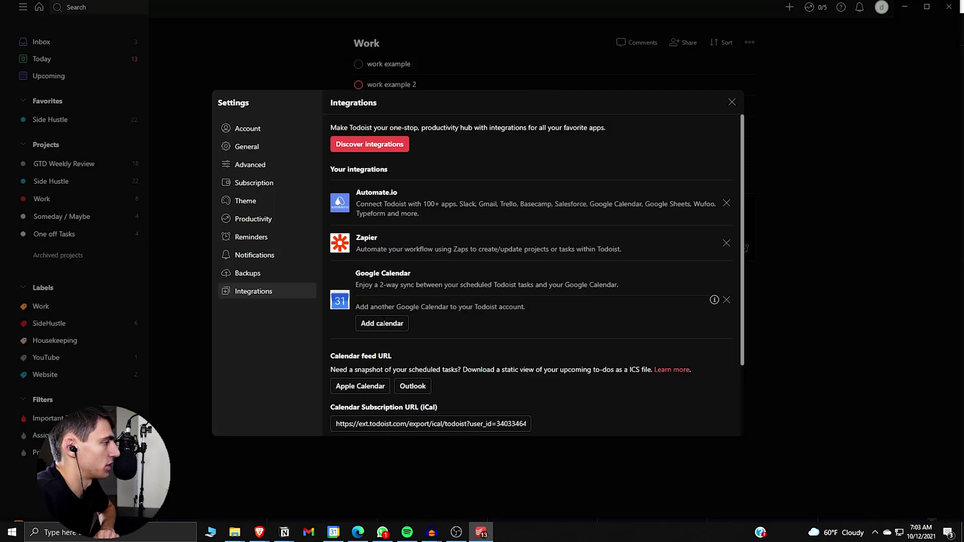
{"action": "left_click", "coordinate": [376, 324]}
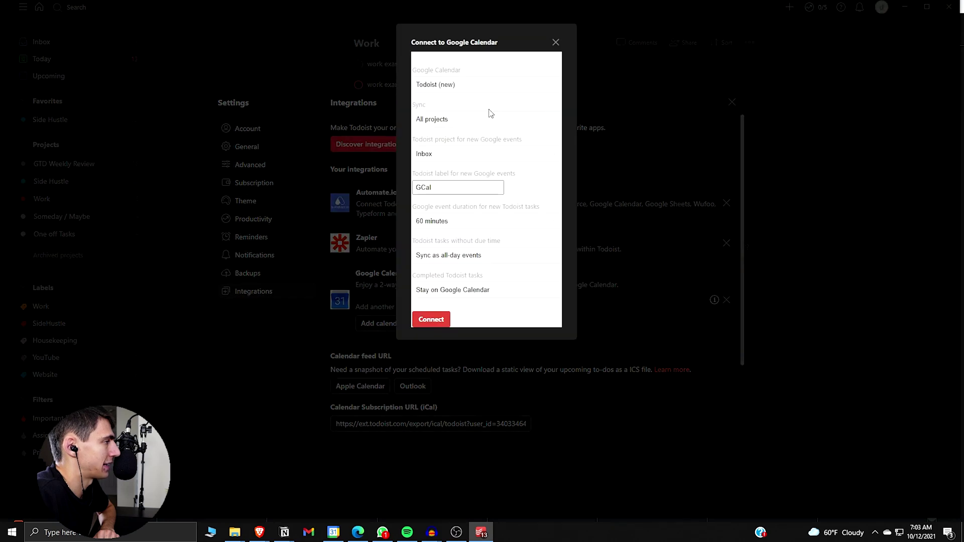
{"action": "left_click", "coordinate": [424, 125]}
{"action": "left_click", "coordinate": [433, 141]}
{"action": "left_click", "coordinate": [438, 156]}
{"action": "left_click", "coordinate": [441, 184]}
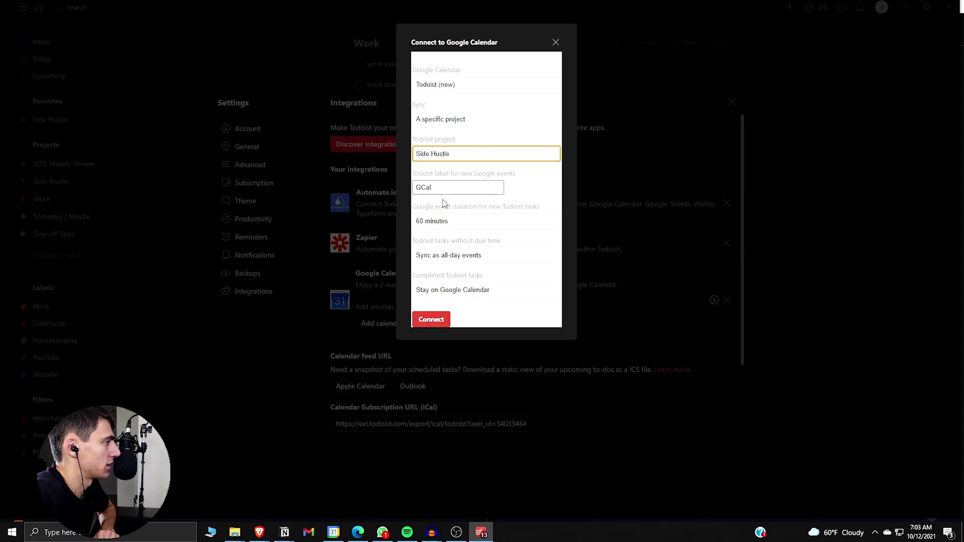
{"action": "left_click", "coordinate": [466, 156]}
{"action": "left_click", "coordinate": [447, 70]}
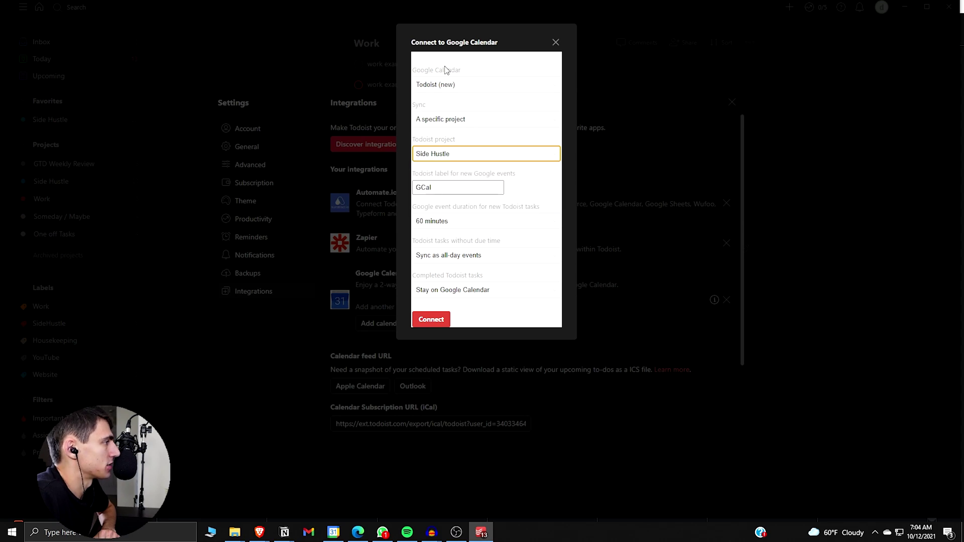
{"action": "left_click", "coordinate": [444, 82]}
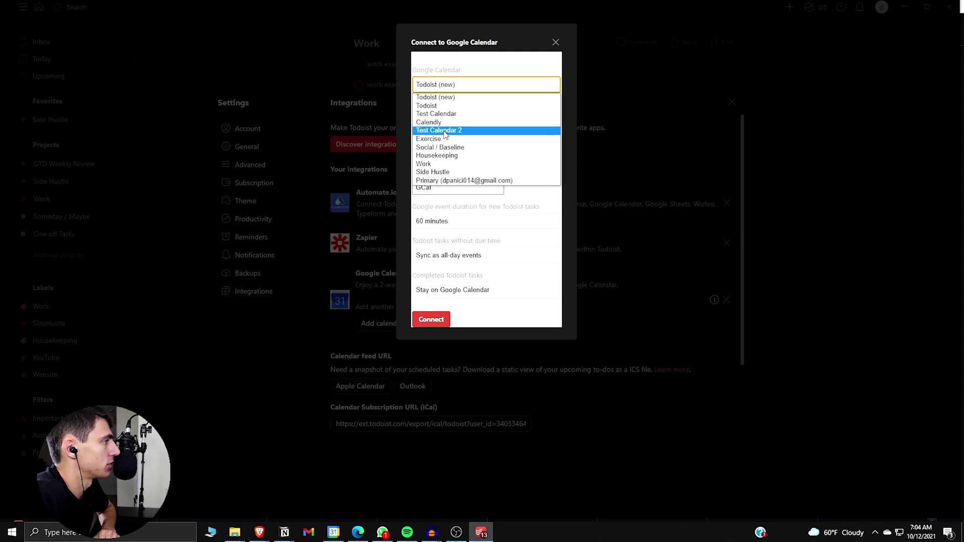
{"action": "left_click", "coordinate": [446, 174]}
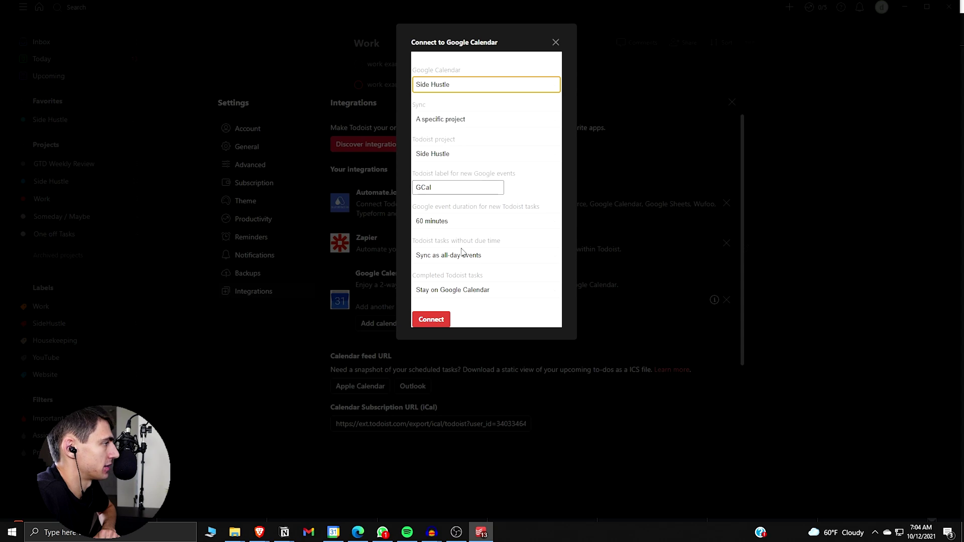
{"action": "left_click", "coordinate": [434, 323]}
Connect the Todoist Work project to the Work Google Calendar
{"action": "left_click", "coordinate": [381, 357]}
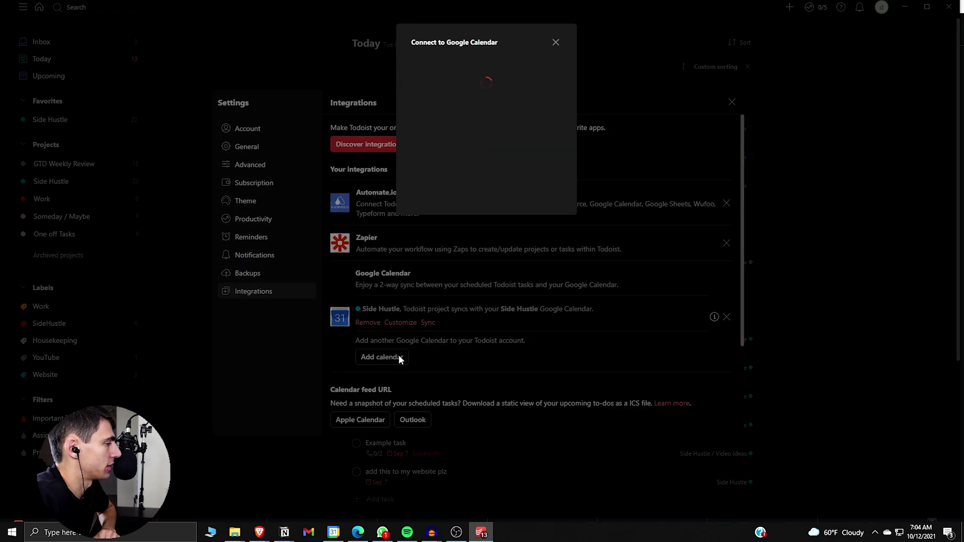
{"action": "left_click", "coordinate": [460, 84]}
{"action": "left_click", "coordinate": [435, 164]}
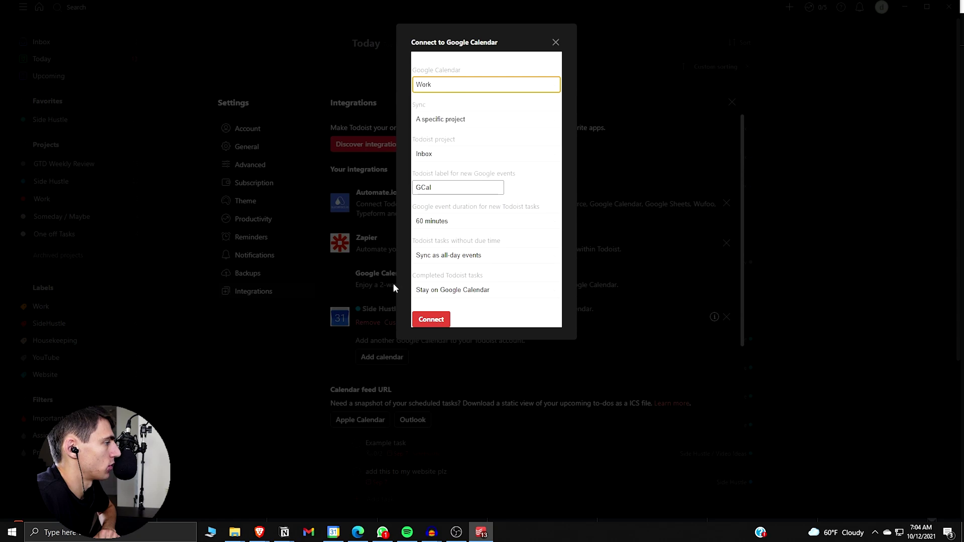
{"action": "left_click", "coordinate": [439, 152]}
{"action": "left_click", "coordinate": [438, 190]}
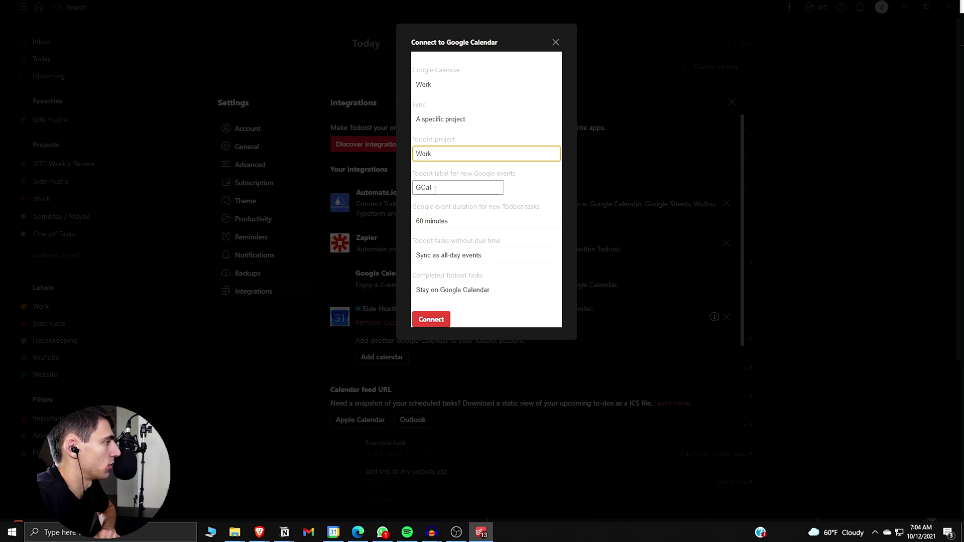
{"action": "left_click", "coordinate": [437, 316]}
Keep the synced task event duration at 60 minutes
{"action": "left_click", "coordinate": [451, 118]}
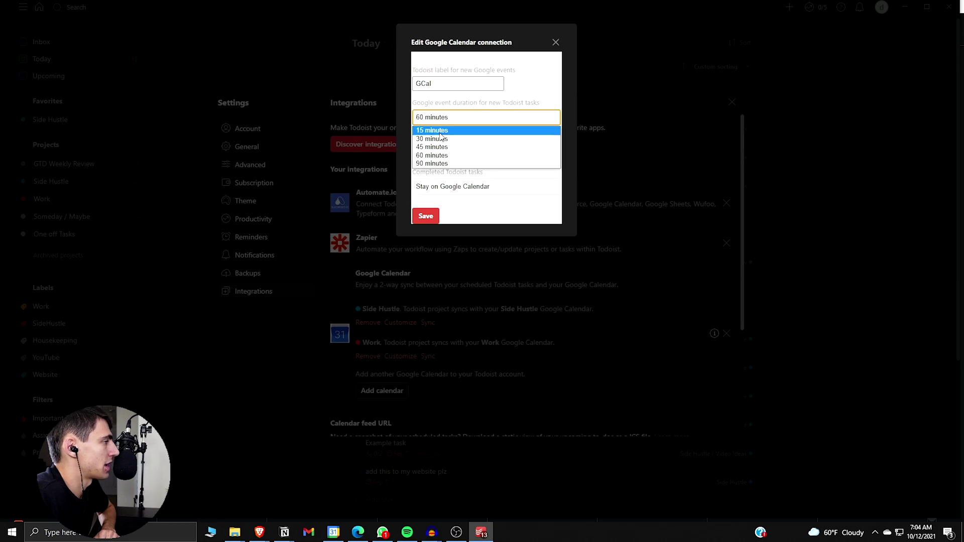
{"action": "left_click", "coordinate": [457, 122]}
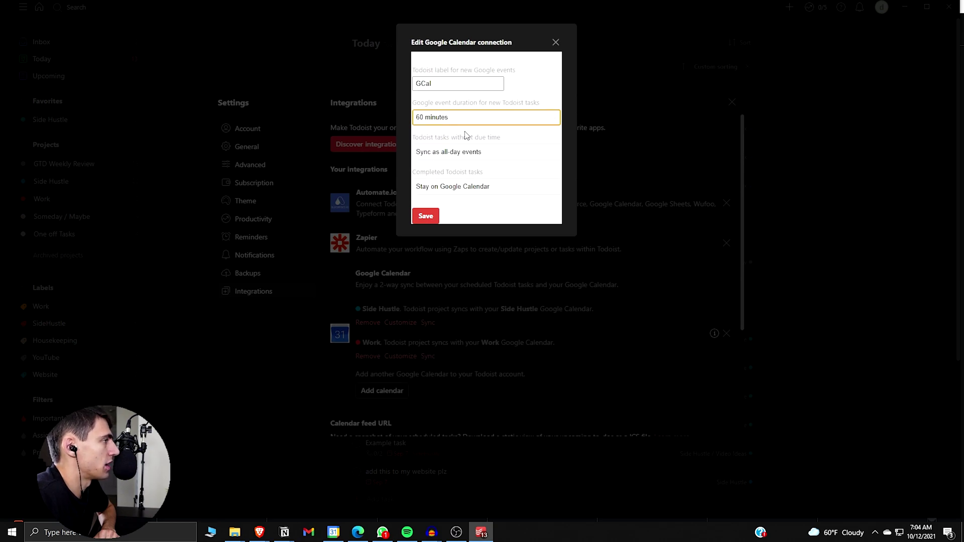
{"action": "left_click", "coordinate": [463, 122]}
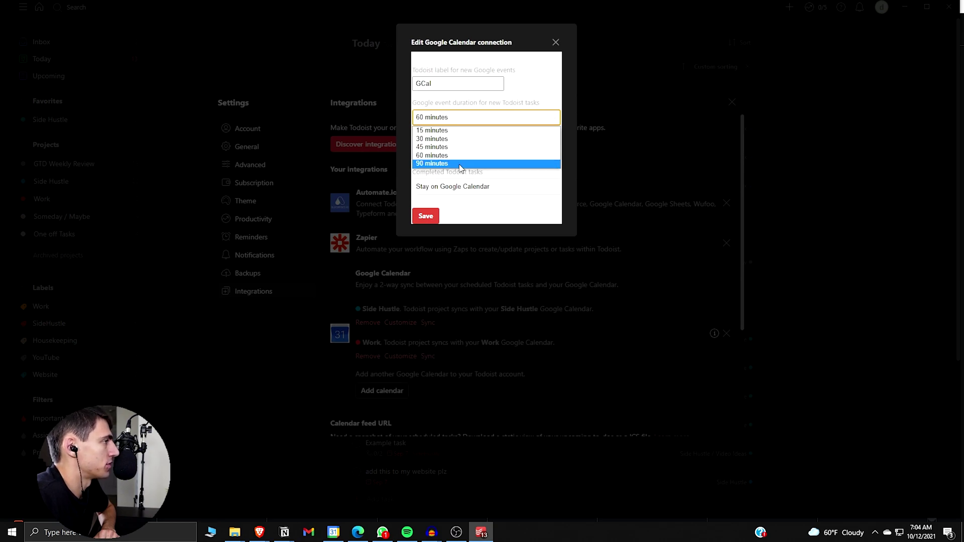
{"action": "left_click", "coordinate": [463, 116]}
{"action": "left_click", "coordinate": [461, 119]}
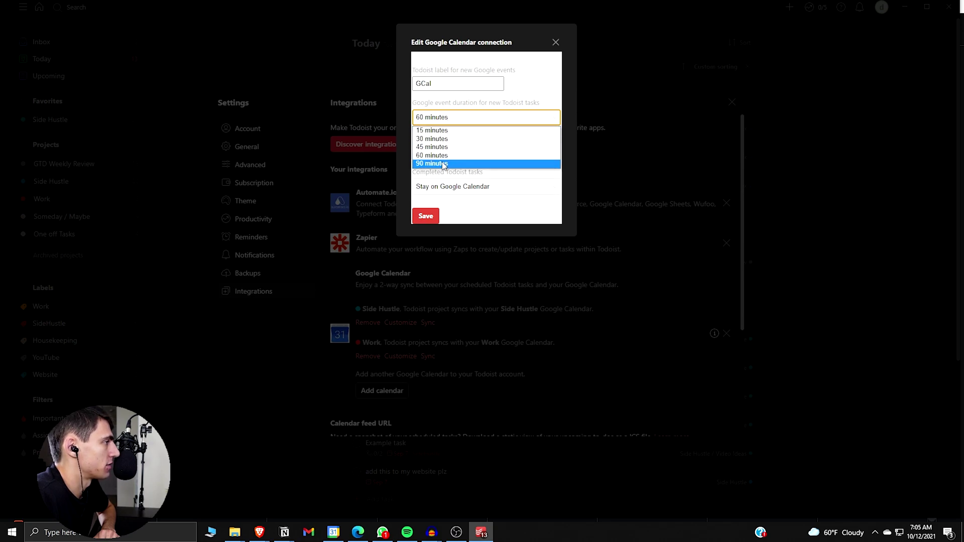
{"action": "left_click", "coordinate": [435, 121]}
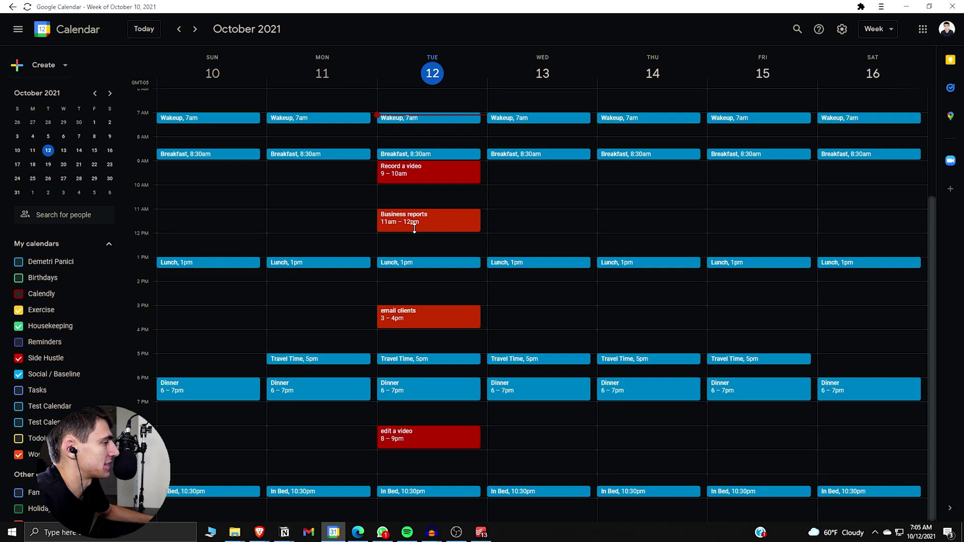
Toggle the Work calendar off and on to verify synced tasks, then sketch a Tuesday 7:30–8:30am event
{"action": "left_click", "coordinate": [23, 455]}
{"action": "left_click", "coordinate": [23, 454]}
{"action": "left_click", "coordinate": [23, 454]}
{"action": "left_click", "coordinate": [22, 455]}
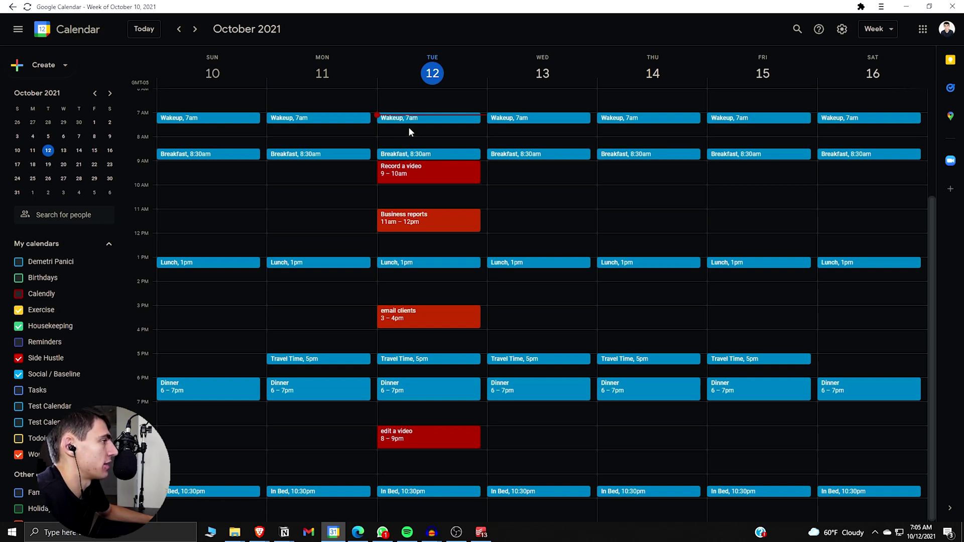
{"action": "left_click_drag", "start_coordinate": [409, 131], "coordinate": [405, 145]}
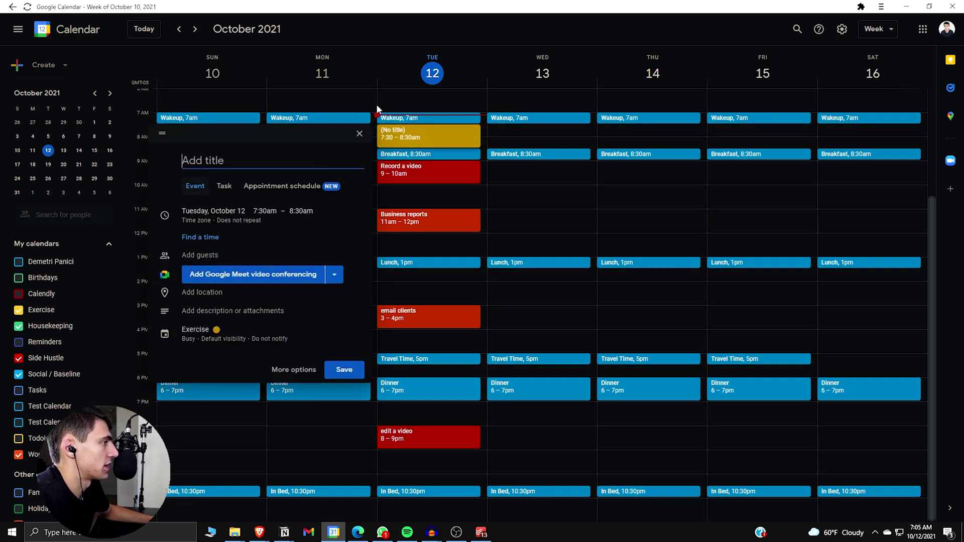
{"action": "left_click", "coordinate": [359, 133]}
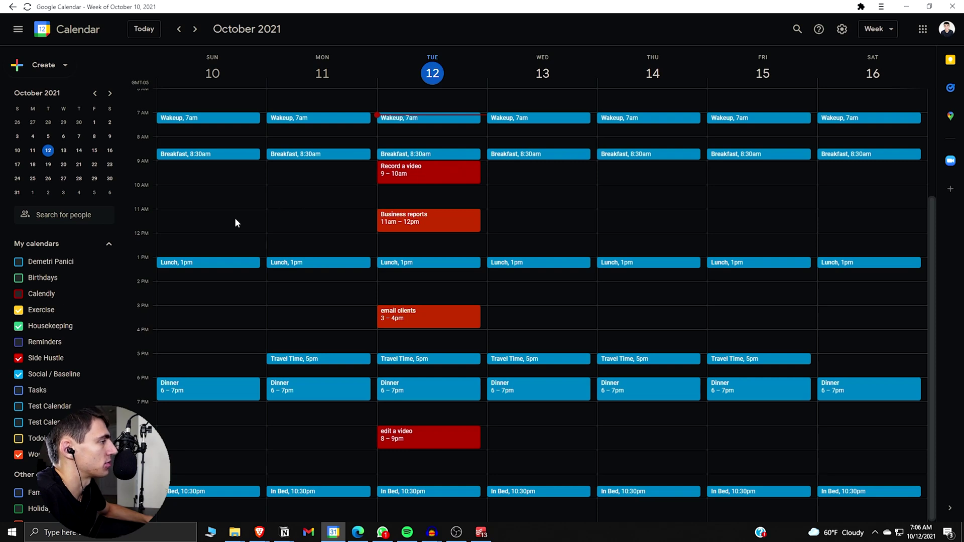
{"action": "left_click", "coordinate": [196, 29]}
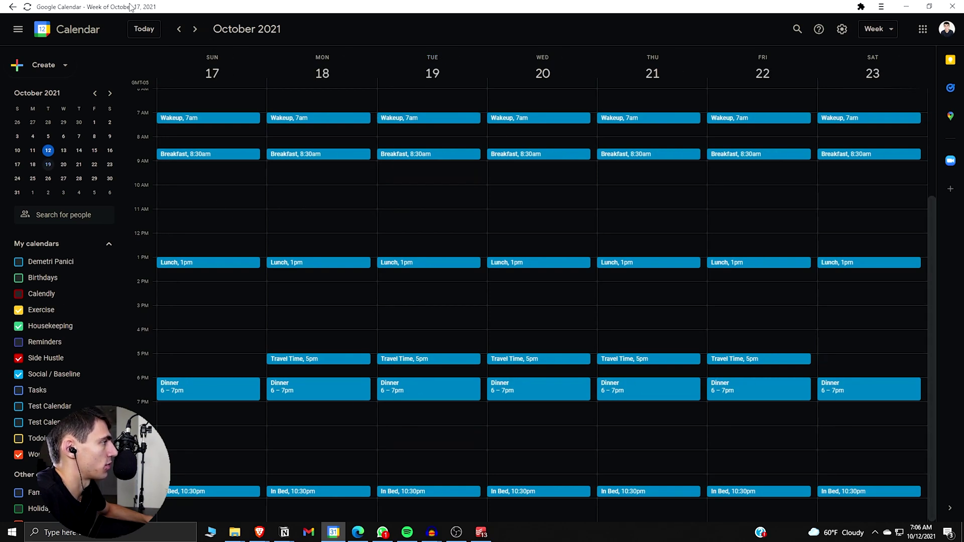
{"action": "left_click", "coordinate": [154, 35]}
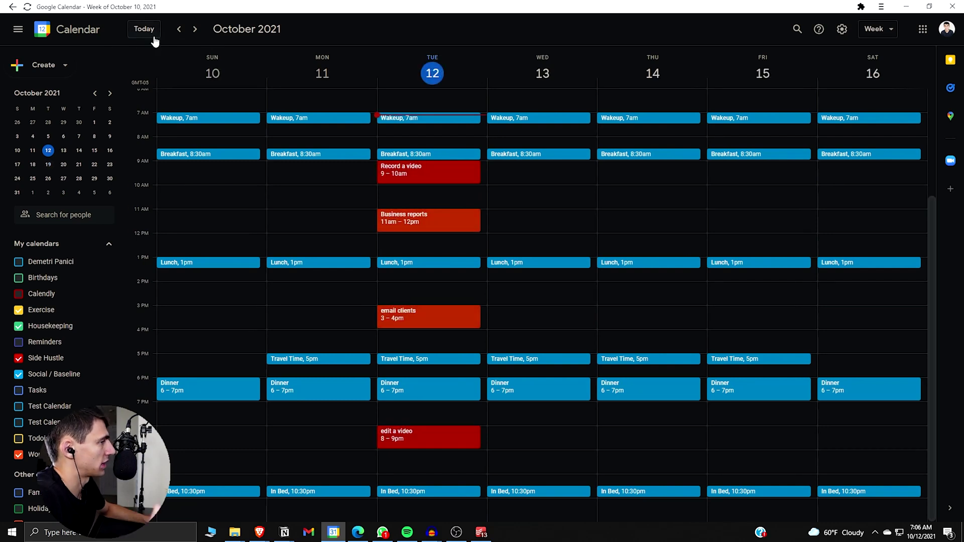